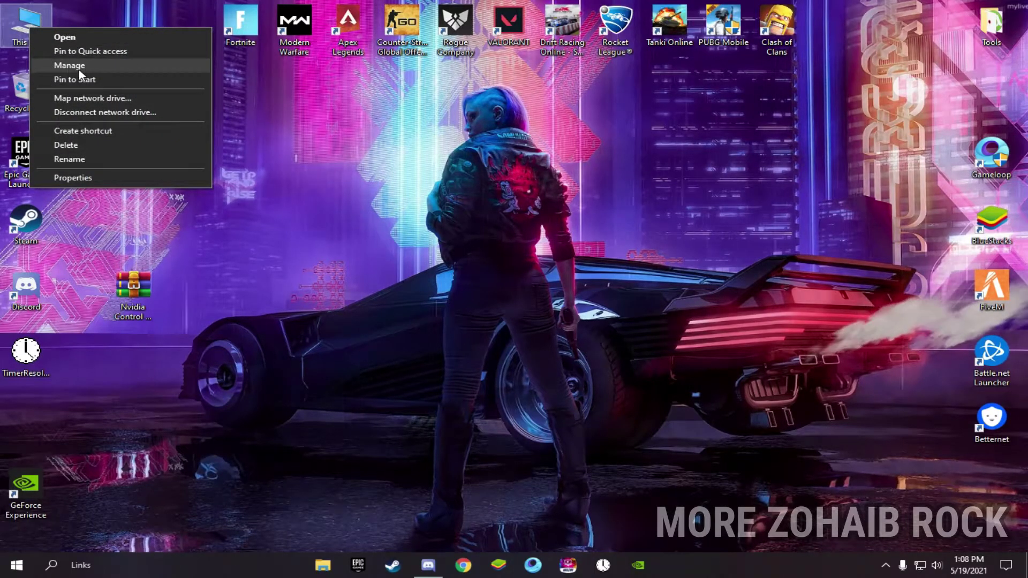
Step: In Device Manager, search automatically for an updated driver for the NVIDIA GeForce GTX 960, then close Computer Management
{"action": "left_click", "coordinate": [68, 66]}
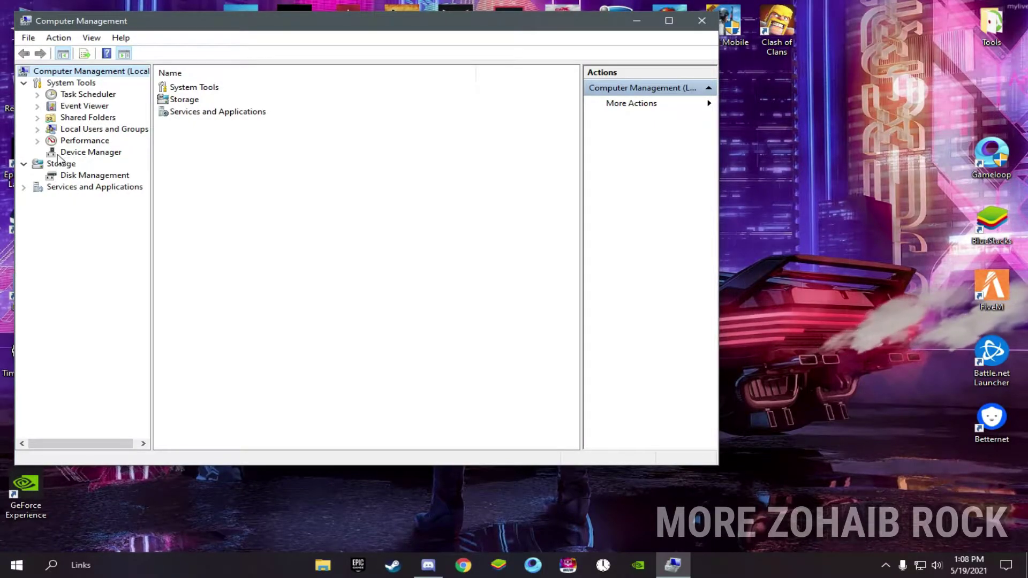
{"action": "left_click", "coordinate": [96, 153]}
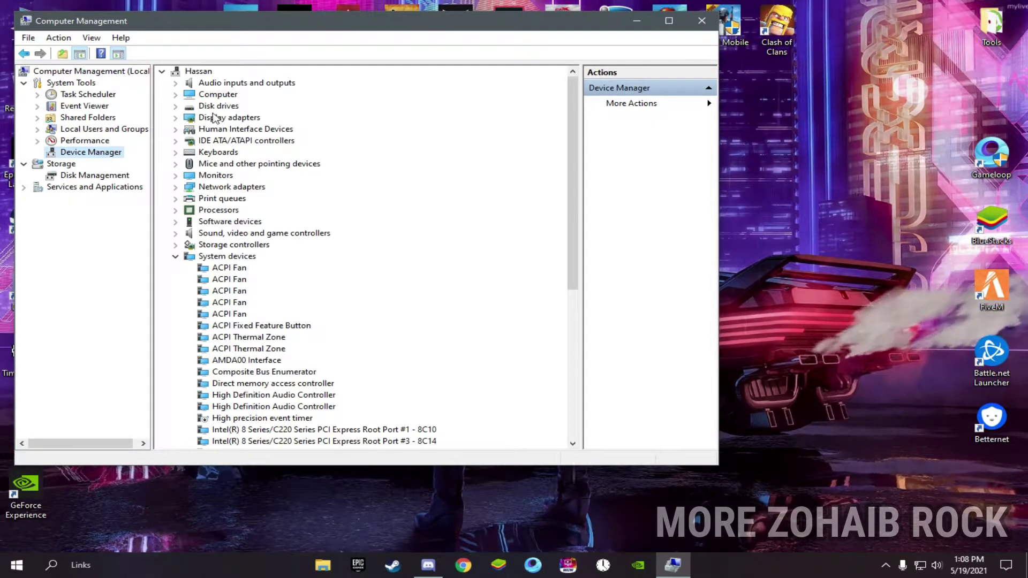
{"action": "left_click", "coordinate": [204, 118]}
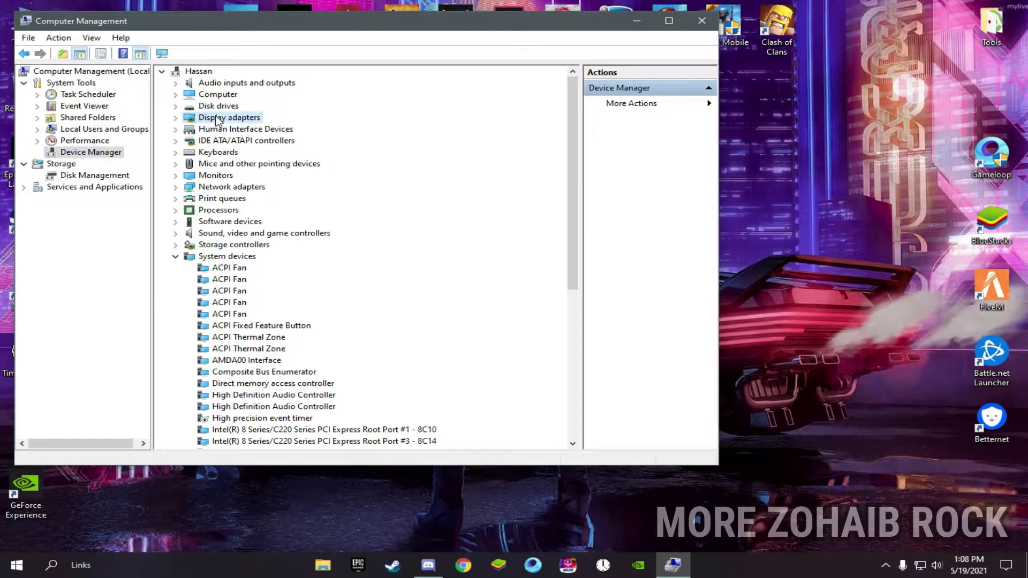
{"action": "double_click", "coordinate": [217, 119]}
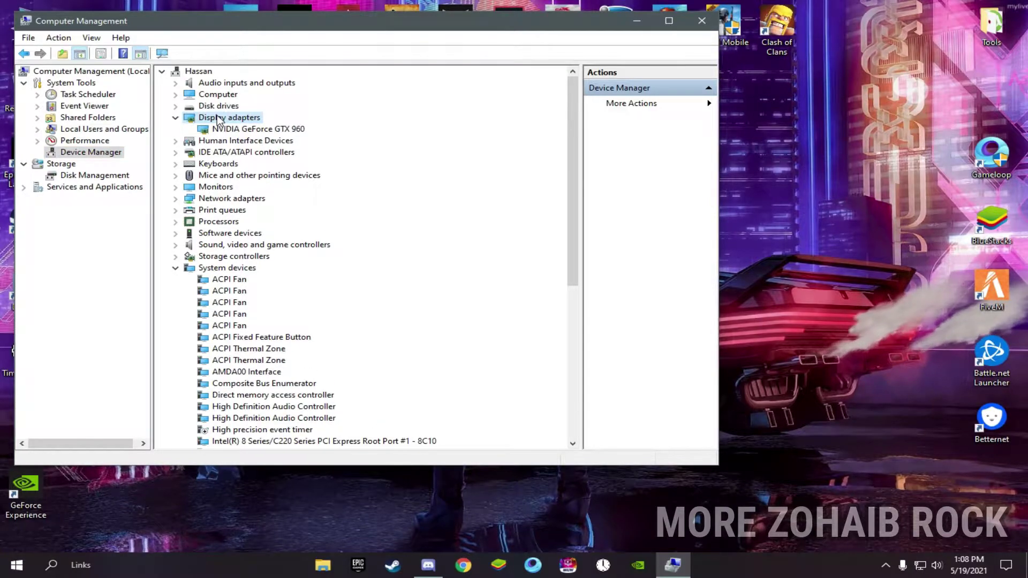
{"action": "right_click", "coordinate": [252, 131]}
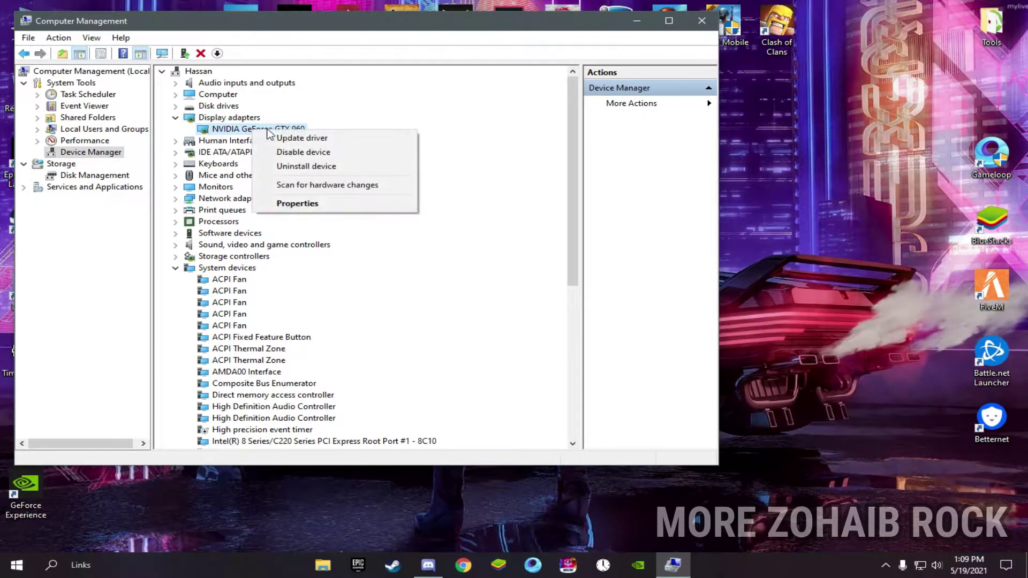
{"action": "left_click", "coordinate": [296, 140]}
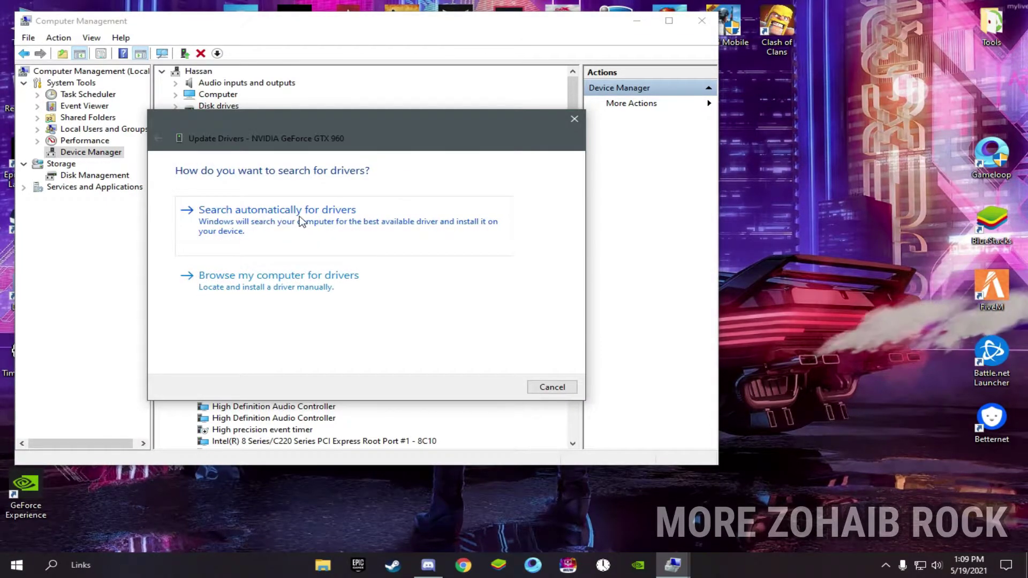
{"action": "left_click", "coordinate": [301, 222]}
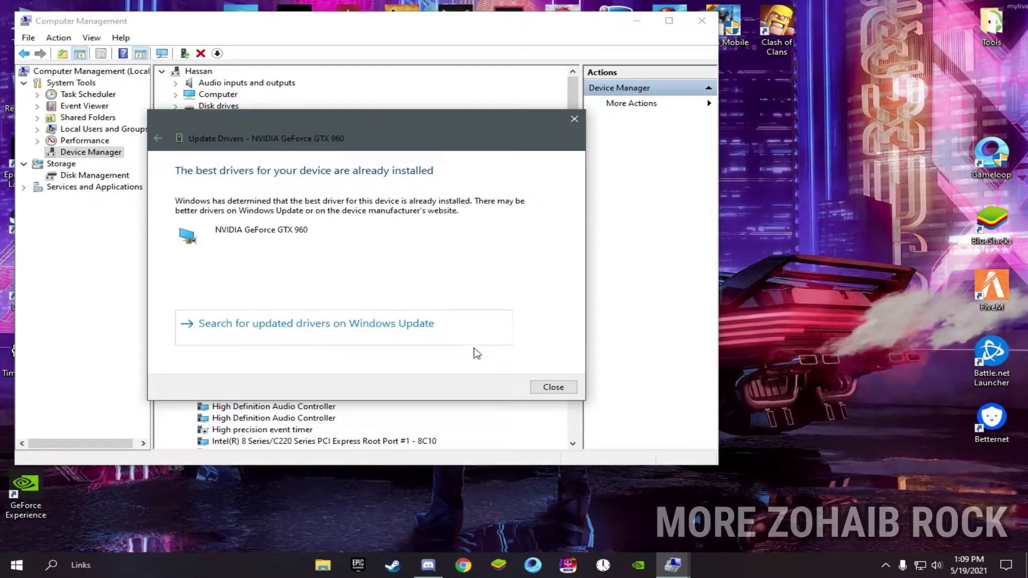
{"action": "left_click", "coordinate": [564, 391]}
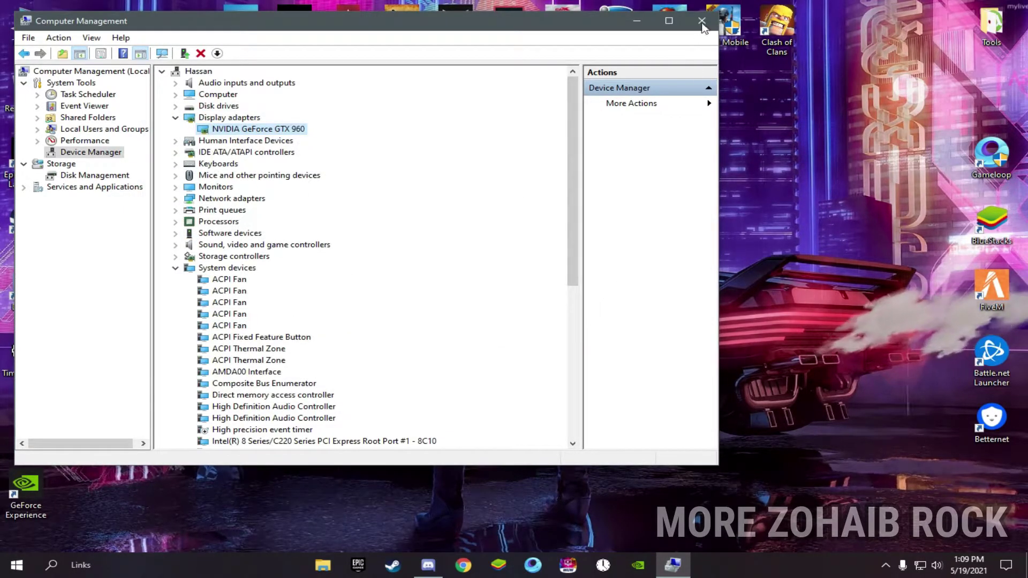
{"action": "left_click", "coordinate": [702, 20]}
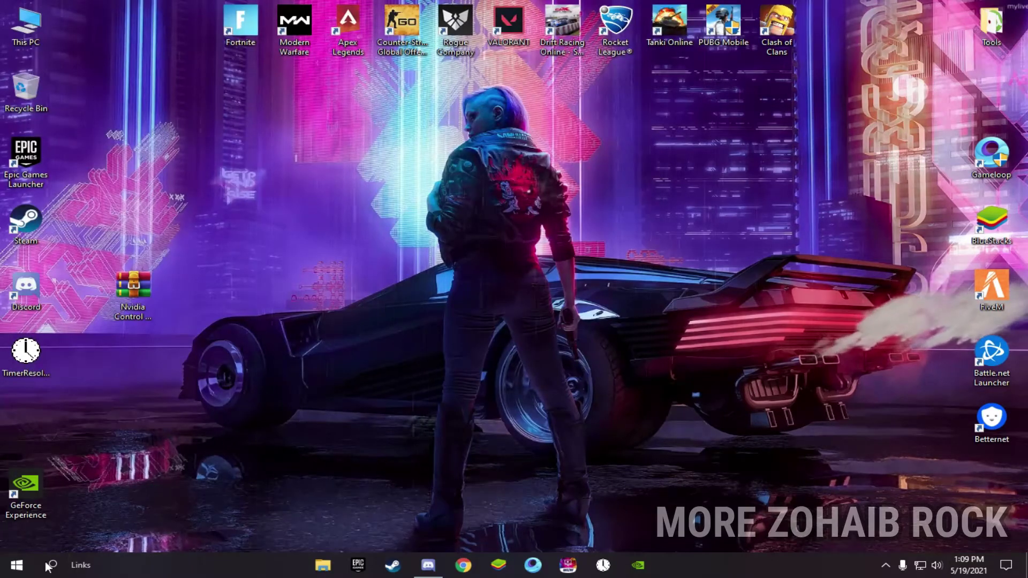
Step: Turn off notifications from apps and other senders in the Windows system settings
{"action": "left_click", "coordinate": [17, 565]}
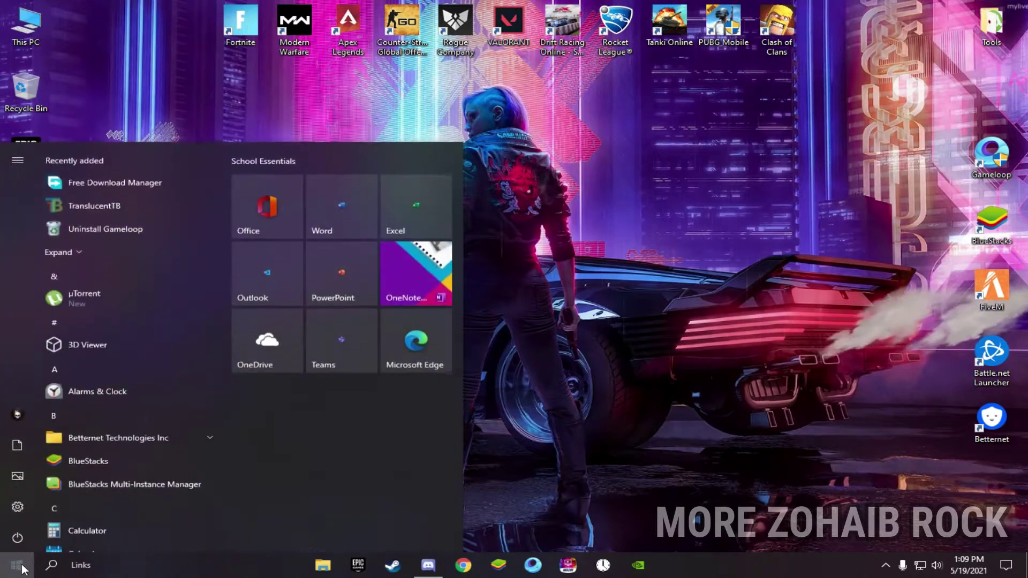
{"action": "mouse_move", "coordinate": [17, 510]}
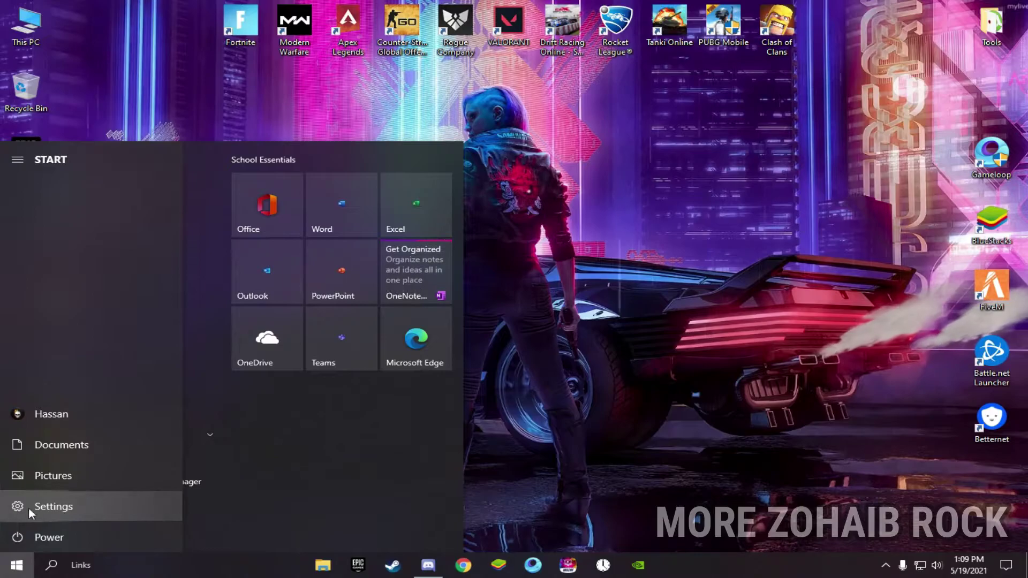
{"action": "left_click", "coordinate": [55, 509]}
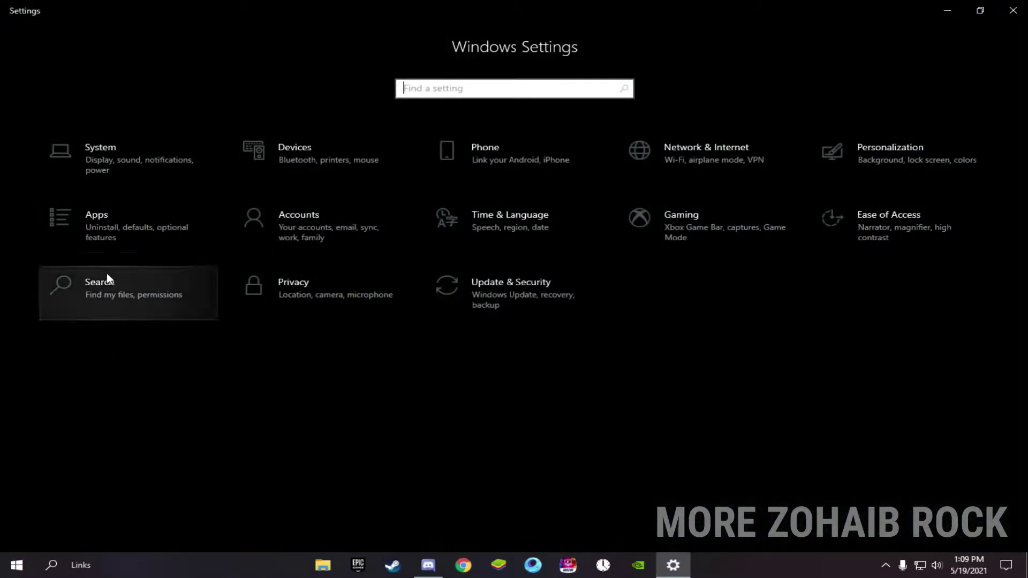
{"action": "left_click", "coordinate": [91, 162]}
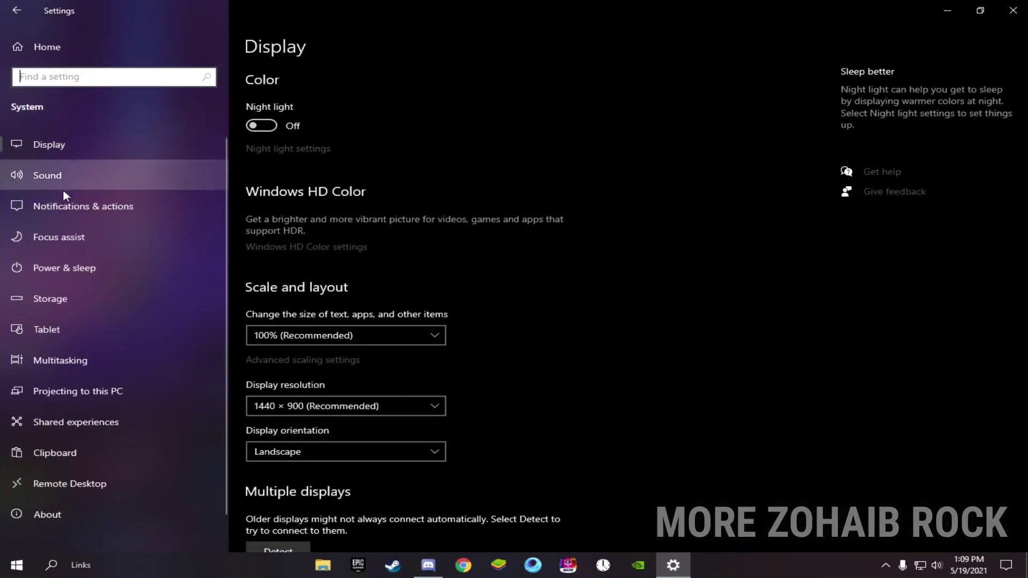
{"action": "left_click", "coordinate": [62, 203]}
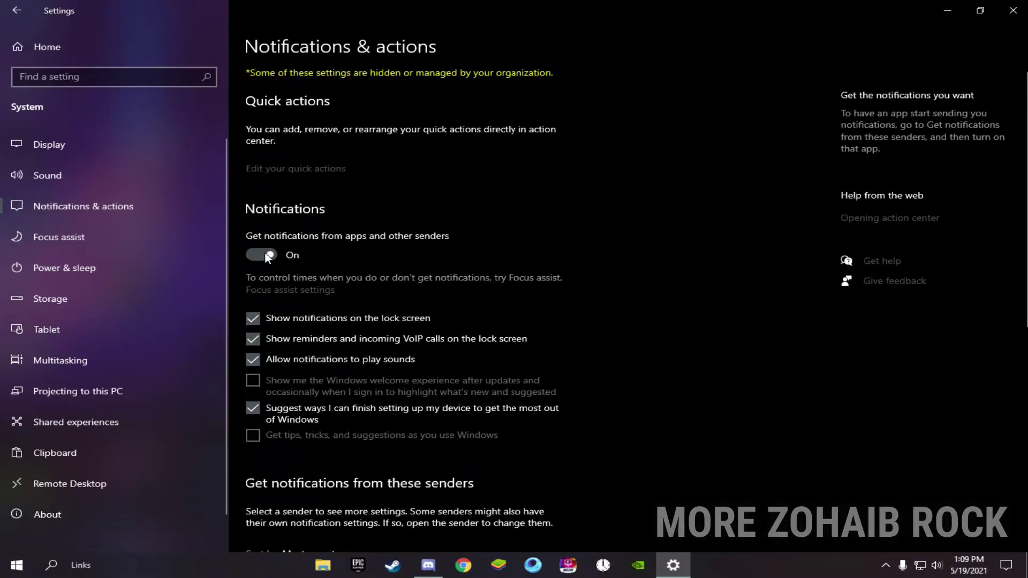
{"action": "left_click", "coordinate": [267, 256]}
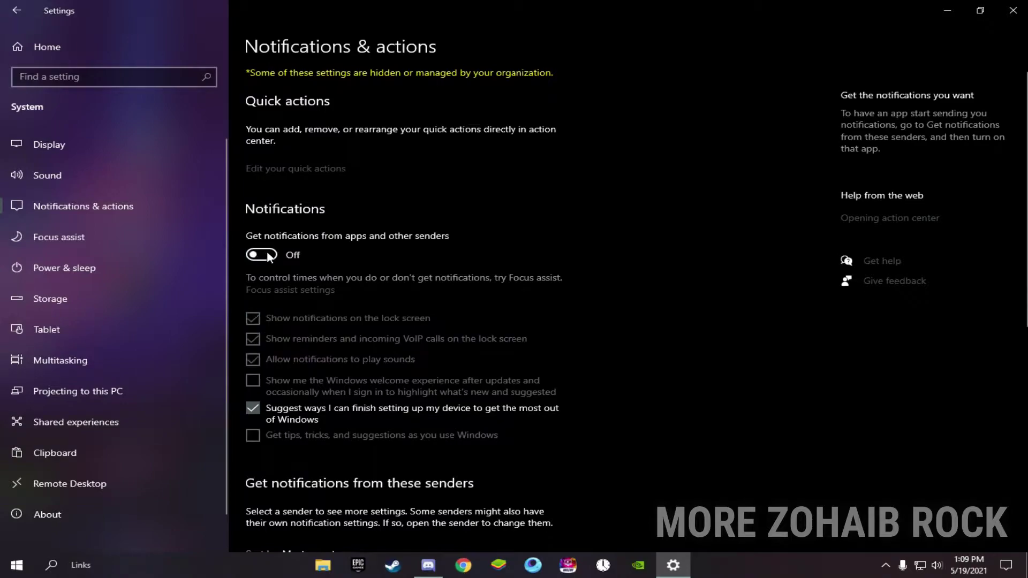
Step: Check the Power & sleep settings and turn on Storage Sense in the Storage settings
{"action": "left_click", "coordinate": [120, 274]}
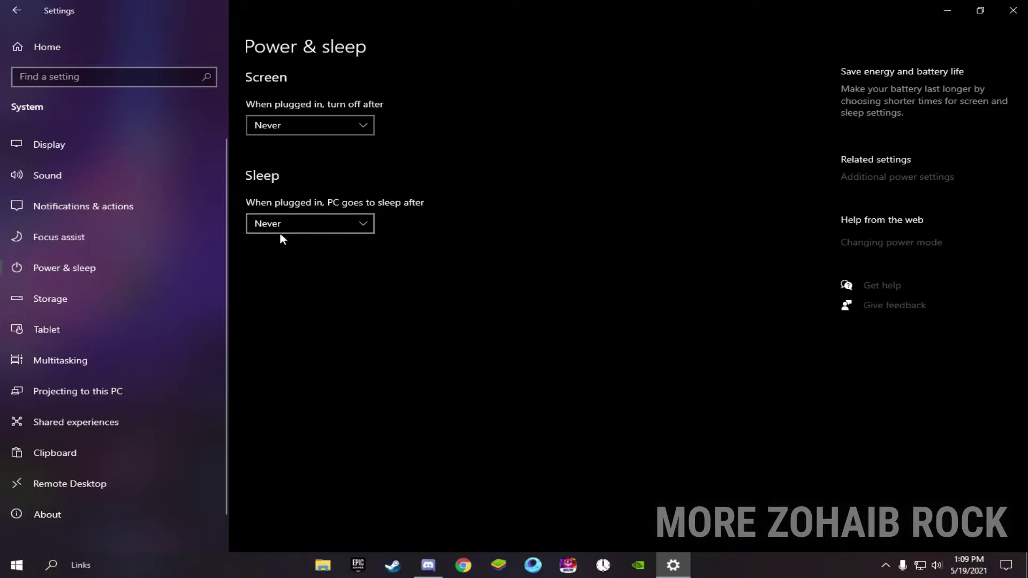
{"action": "left_click", "coordinate": [19, 297]}
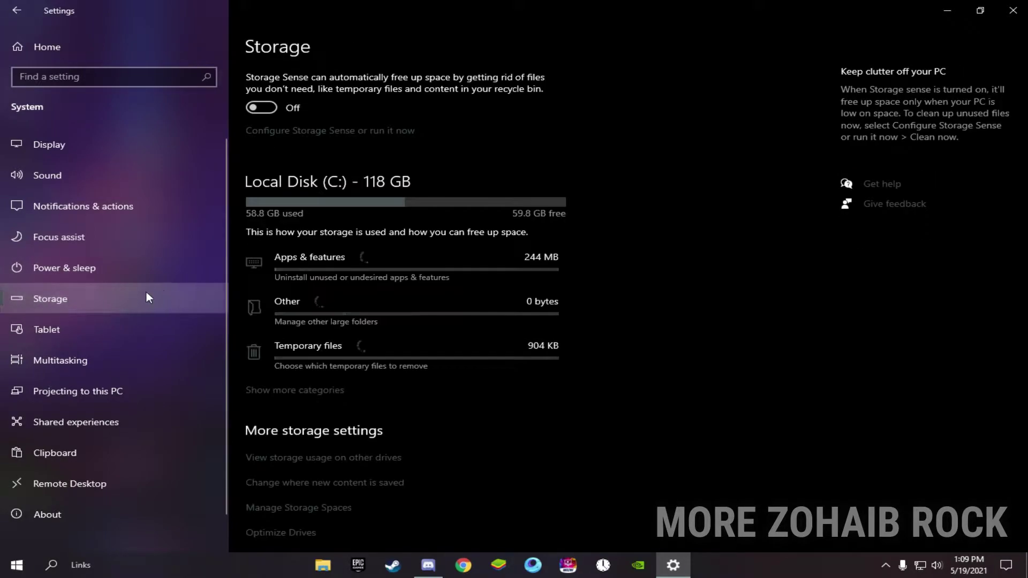
{"action": "left_click", "coordinate": [257, 109]}
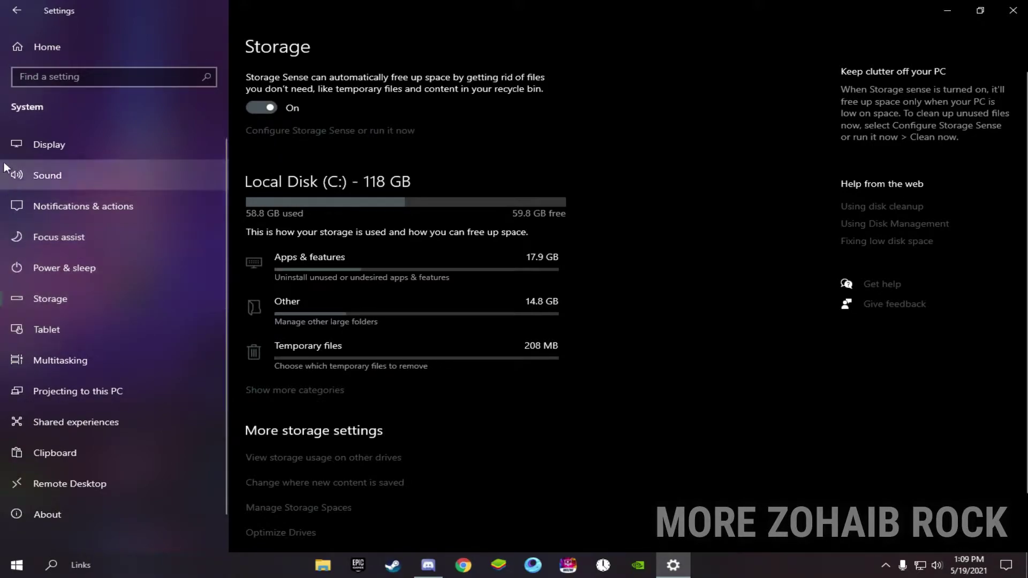
Step: Make sure the option letting apps use the advertising ID is off in the general privacy settings
{"action": "left_click", "coordinate": [14, 11]}
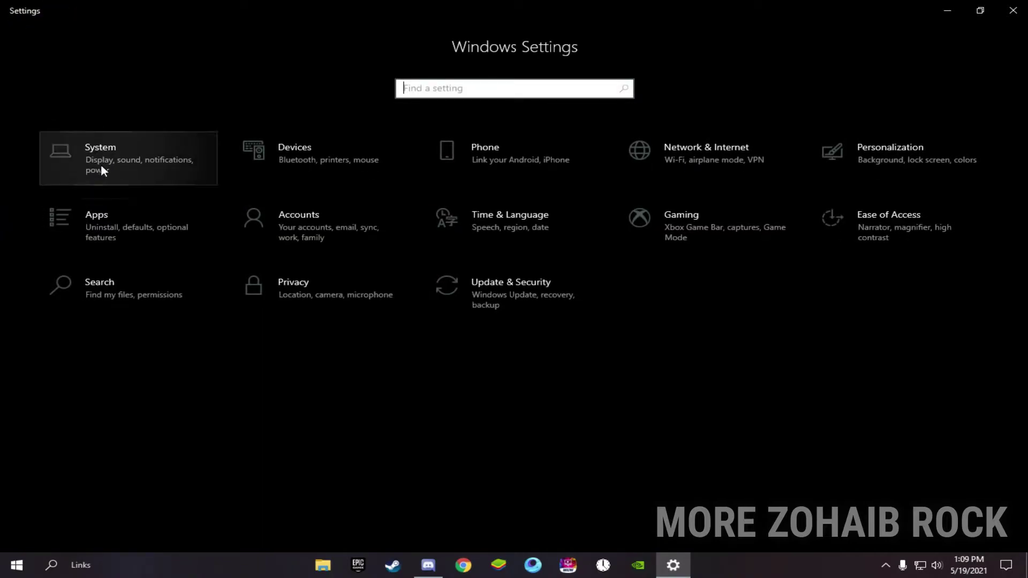
{"action": "left_click", "coordinate": [275, 289]}
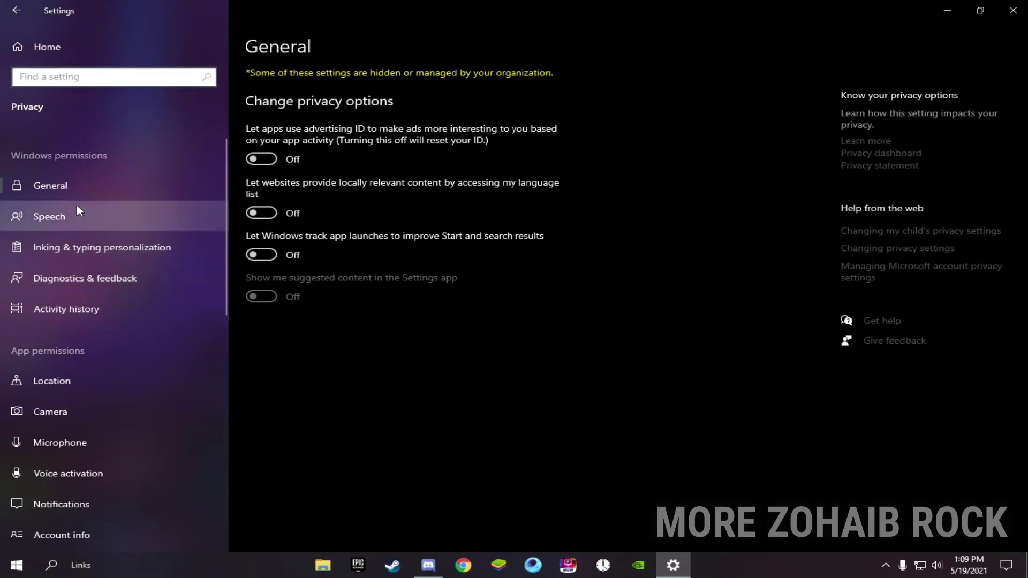
{"action": "left_click", "coordinate": [261, 159]}
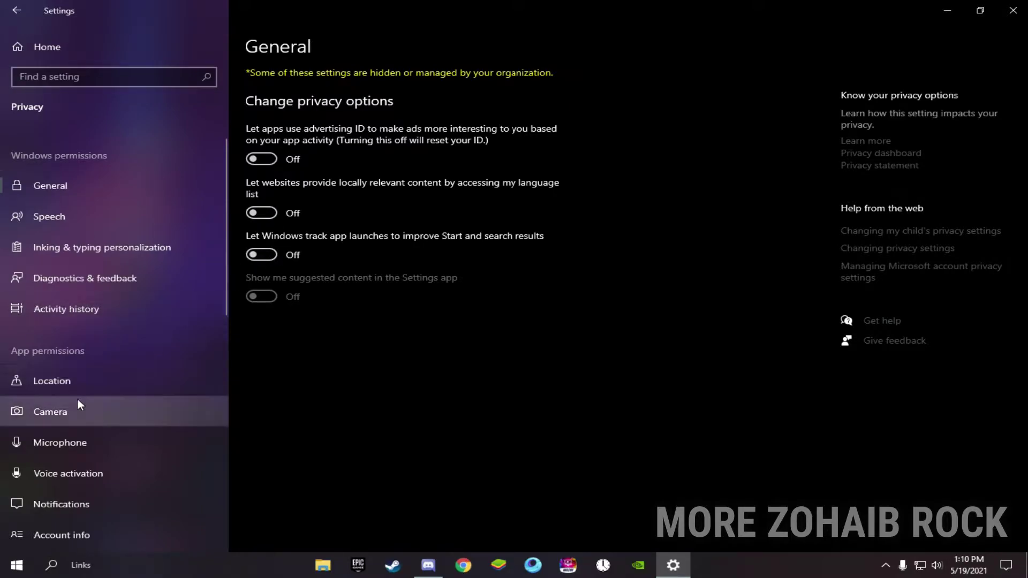
Step: Make sure apps are not allowed to run in the background under the privacy app permissions
{"action": "scroll", "coordinate": [60, 406], "scroll_direction": "down", "scroll_amount": 8}
{"action": "scroll", "coordinate": [54, 434], "scroll_direction": "down", "scroll_amount": 2}
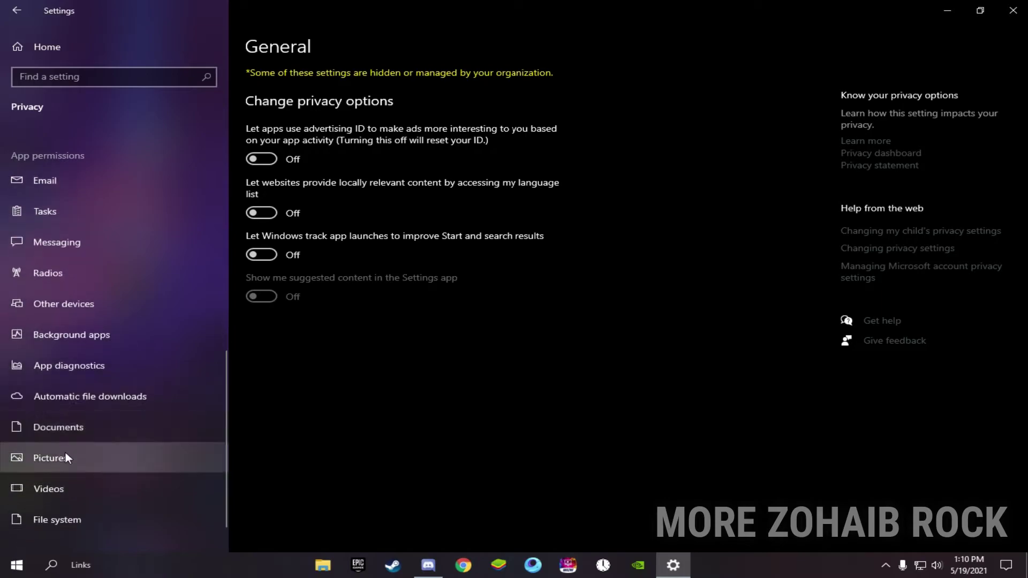
{"action": "left_click", "coordinate": [56, 338]}
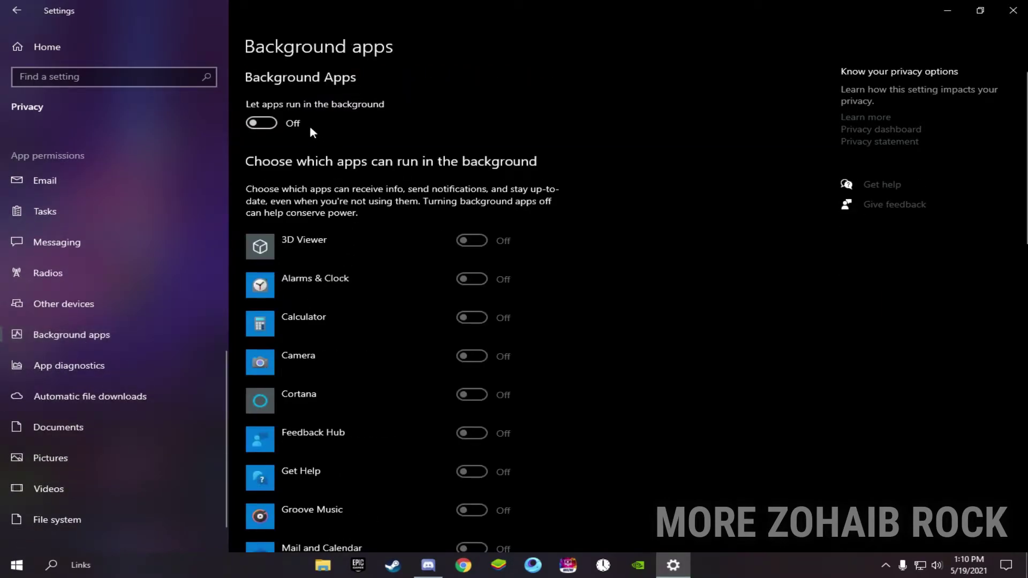
{"action": "left_click", "coordinate": [262, 125]}
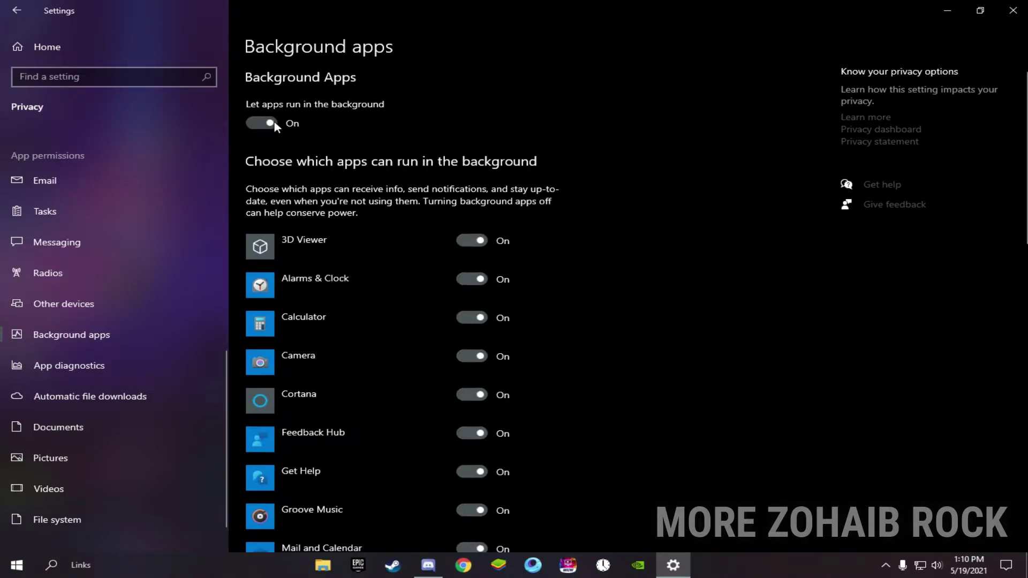
{"action": "left_click", "coordinate": [274, 123]}
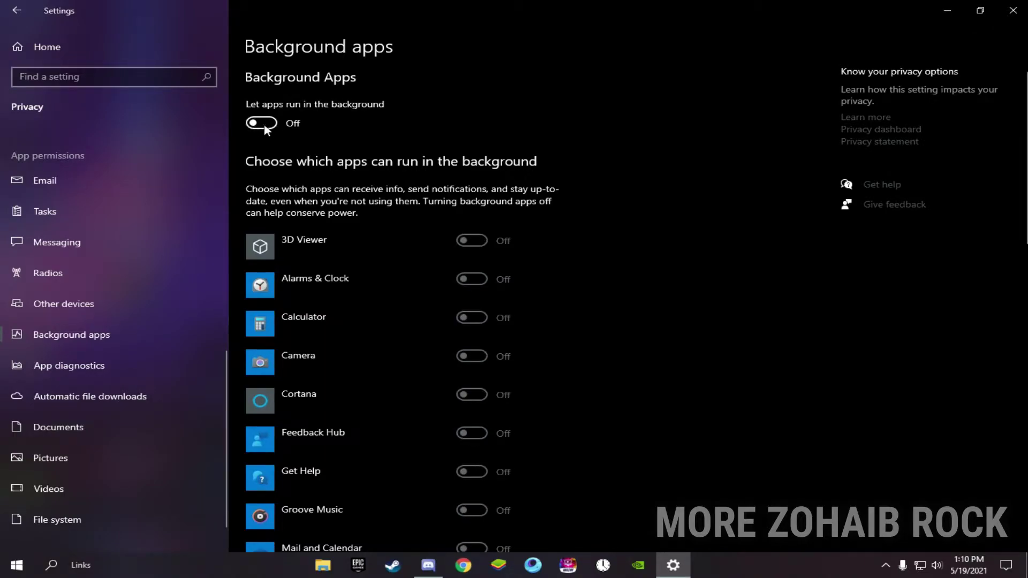
Step: In the Gaming settings, make sure Xbox Game Bar is off and Game Mode is on
{"action": "left_click", "coordinate": [31, 13]}
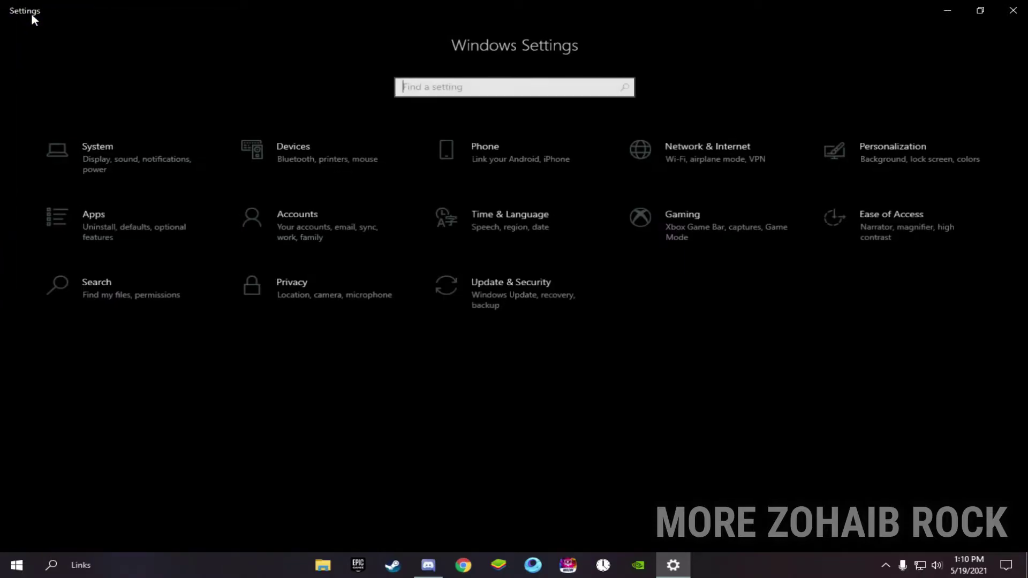
{"action": "left_click", "coordinate": [725, 224]}
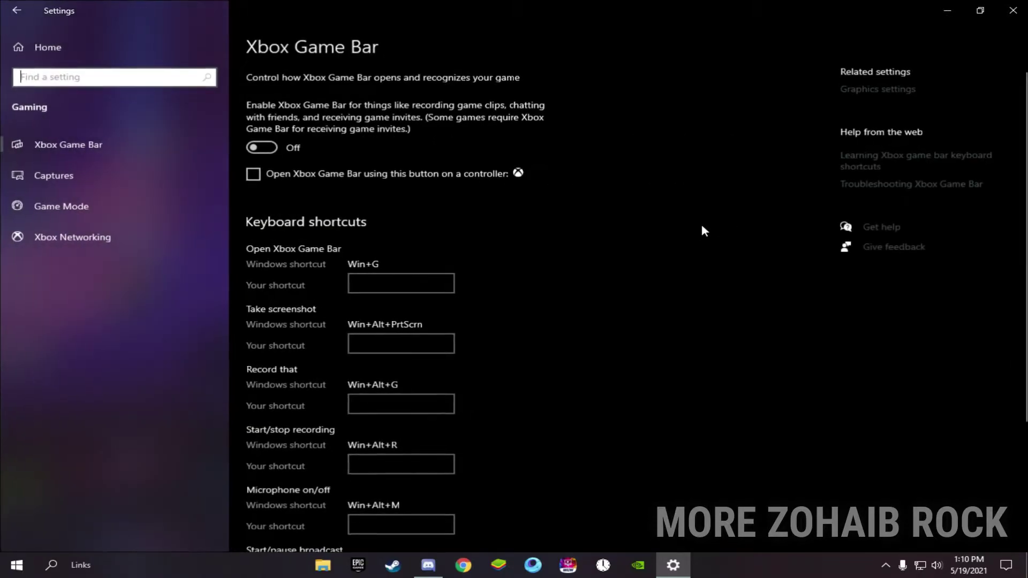
{"action": "left_click", "coordinate": [262, 149]}
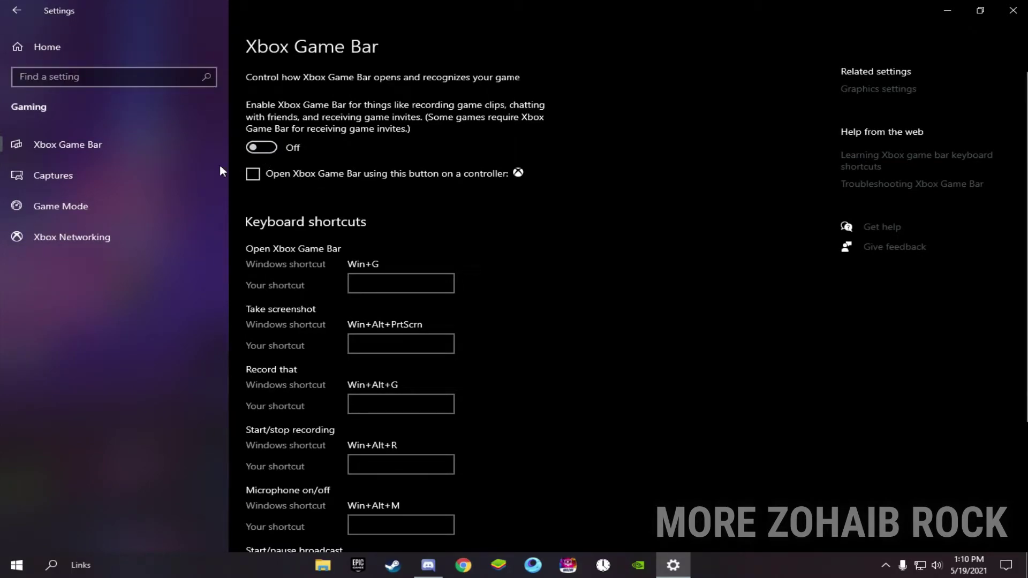
{"action": "left_click", "coordinate": [148, 206]}
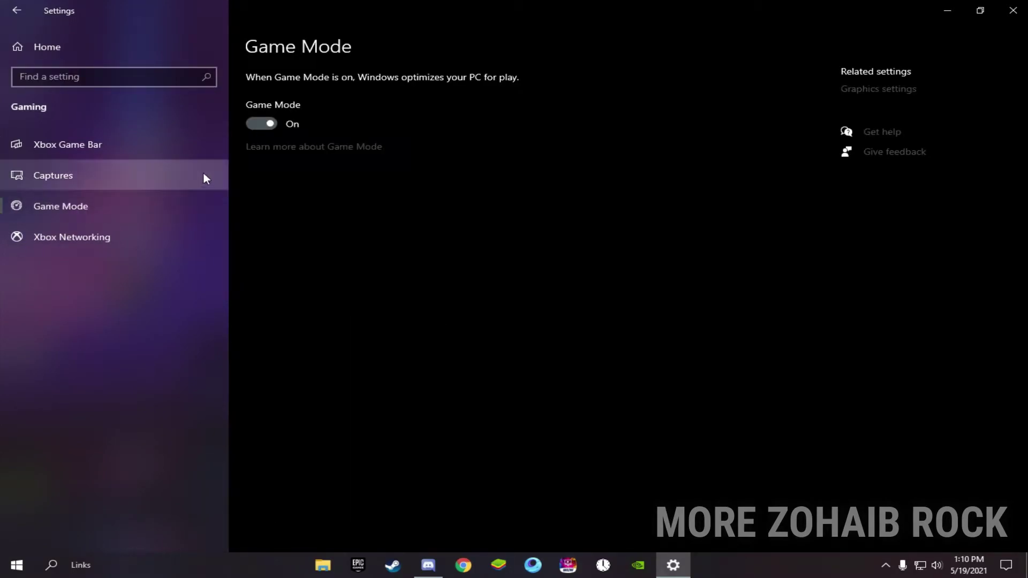
{"action": "left_click", "coordinate": [264, 129]}
{"action": "left_click", "coordinate": [265, 128]}
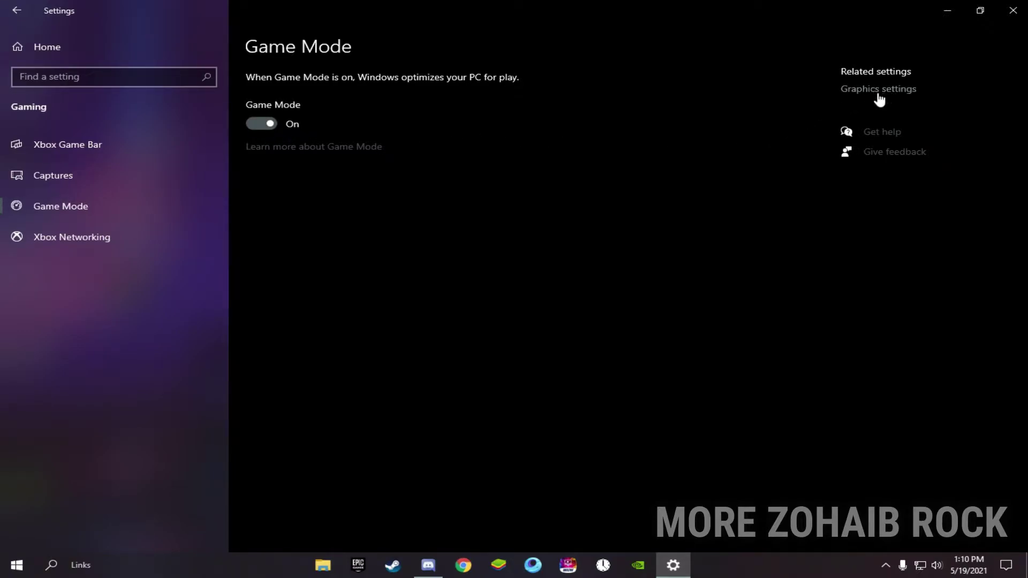
Step: Remove the existing Fortnite entry from the graphics performance preference list
{"action": "left_click", "coordinate": [900, 92]}
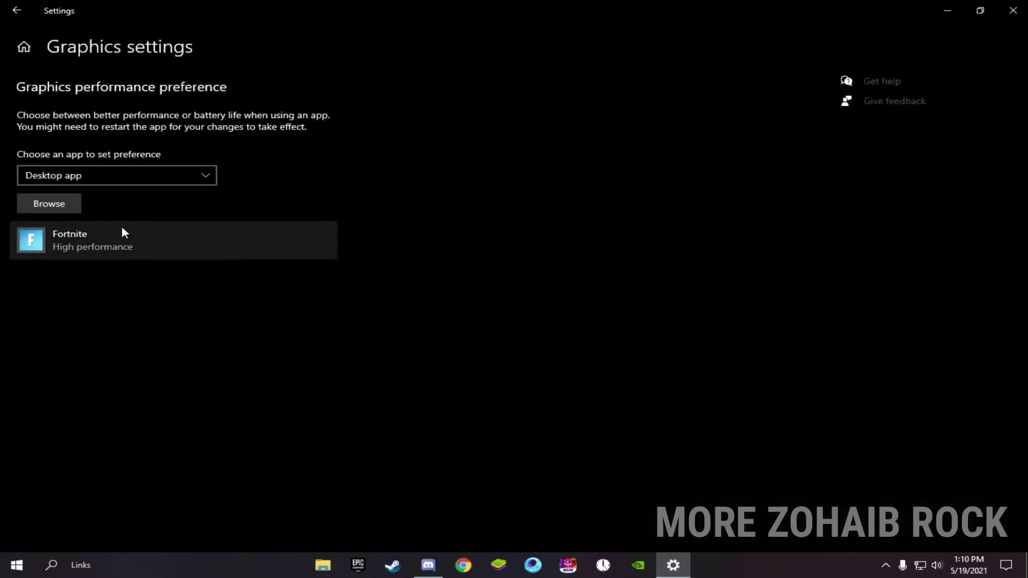
{"action": "left_click", "coordinate": [204, 243]}
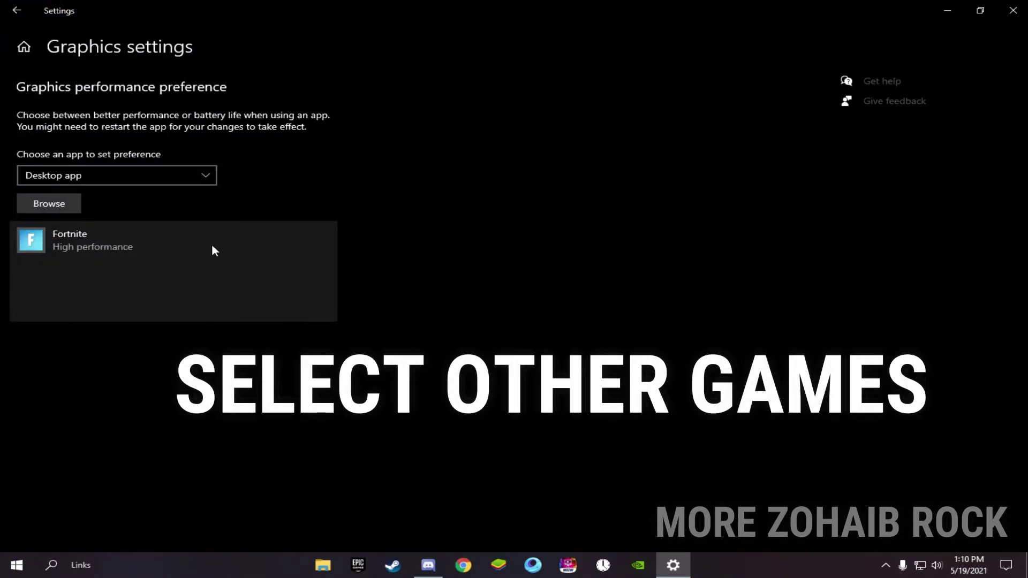
{"action": "left_click", "coordinate": [305, 305]}
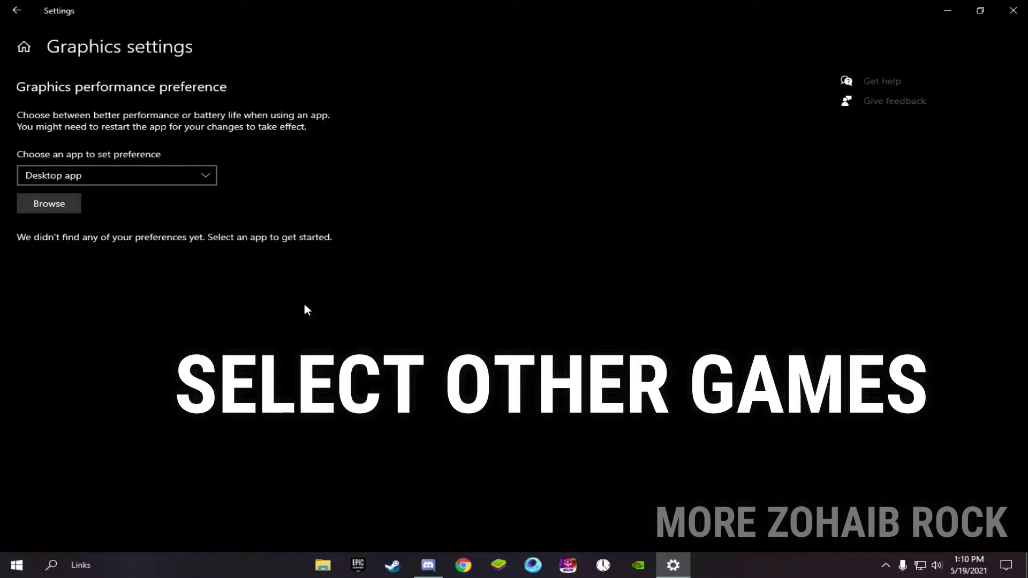
Step: Add FortniteClient-Win64-Shipping to the graphics performance preference list, set it to High performance, and close Settings
{"action": "left_click", "coordinate": [53, 206]}
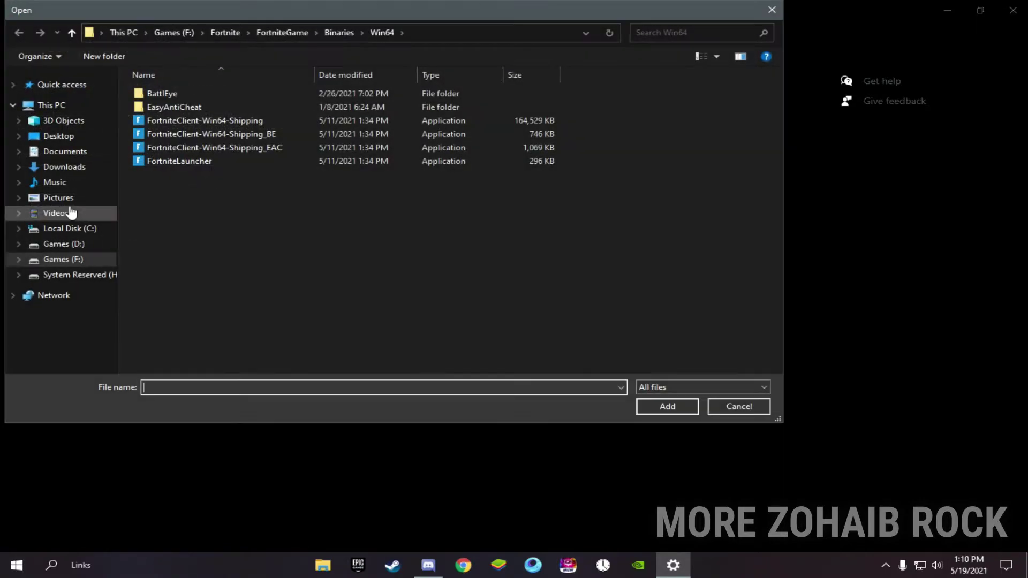
{"action": "left_click", "coordinate": [202, 122]}
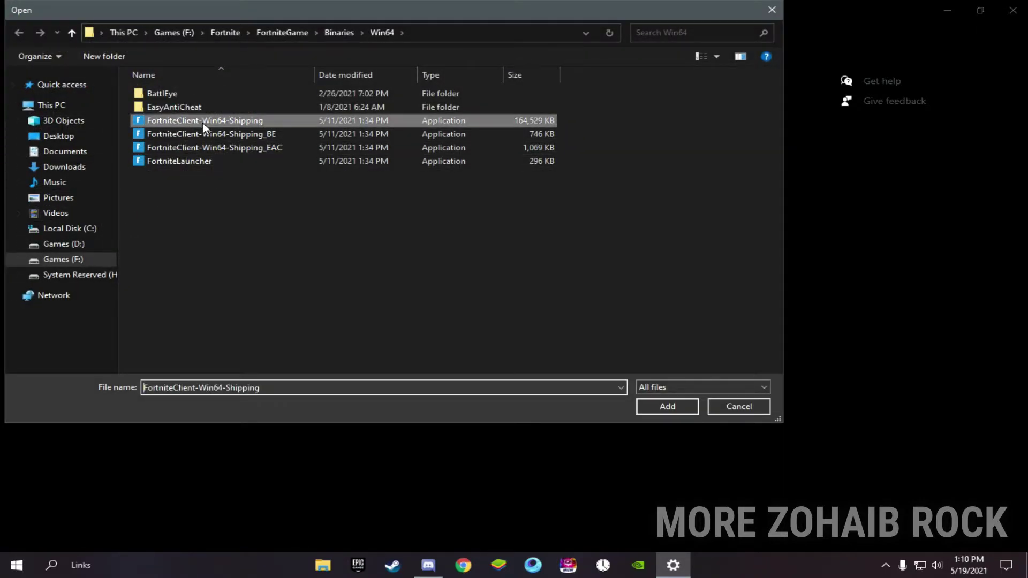
{"action": "left_click", "coordinate": [666, 407]}
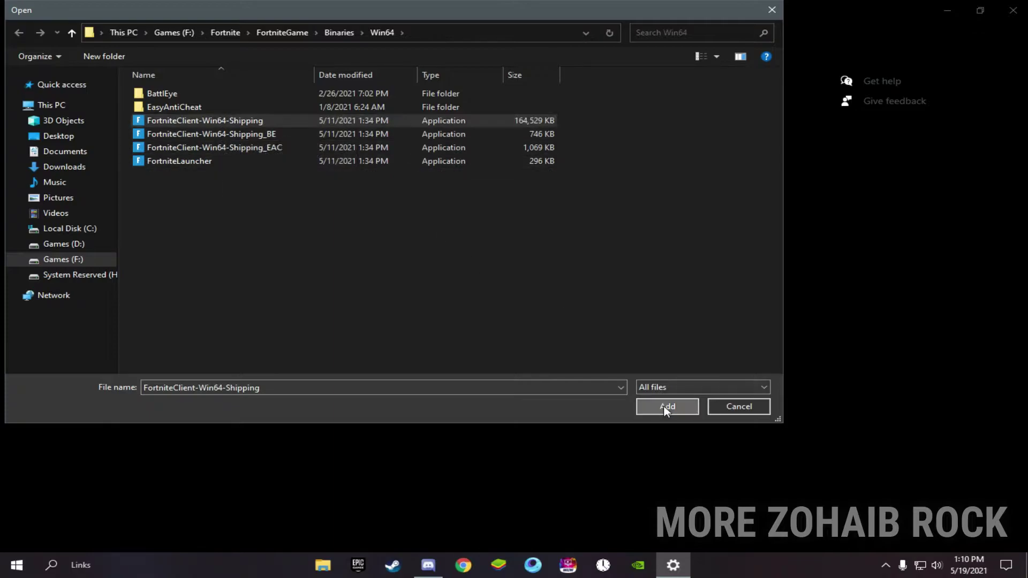
{"action": "left_click", "coordinate": [236, 313]}
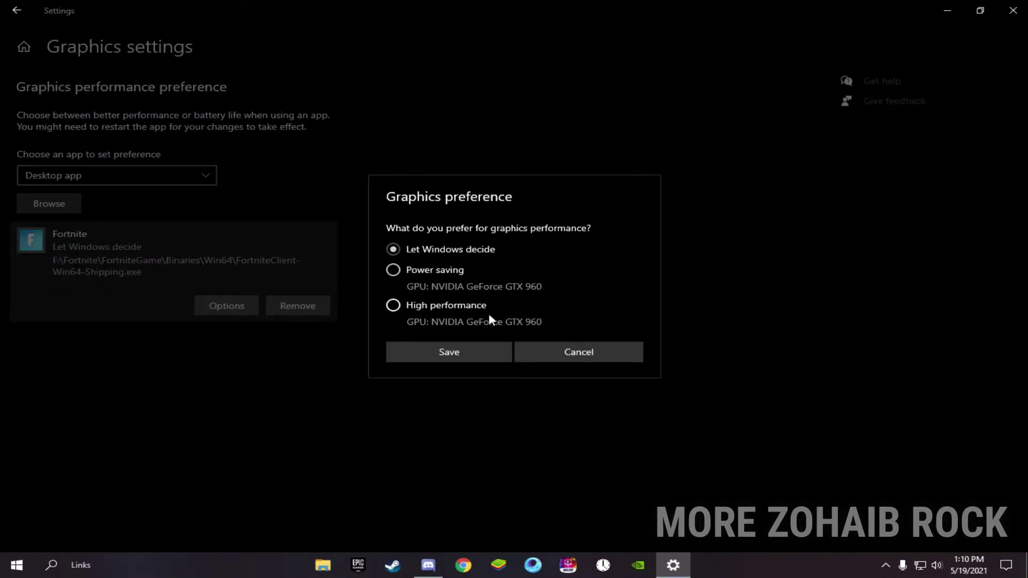
{"action": "left_click", "coordinate": [400, 307]}
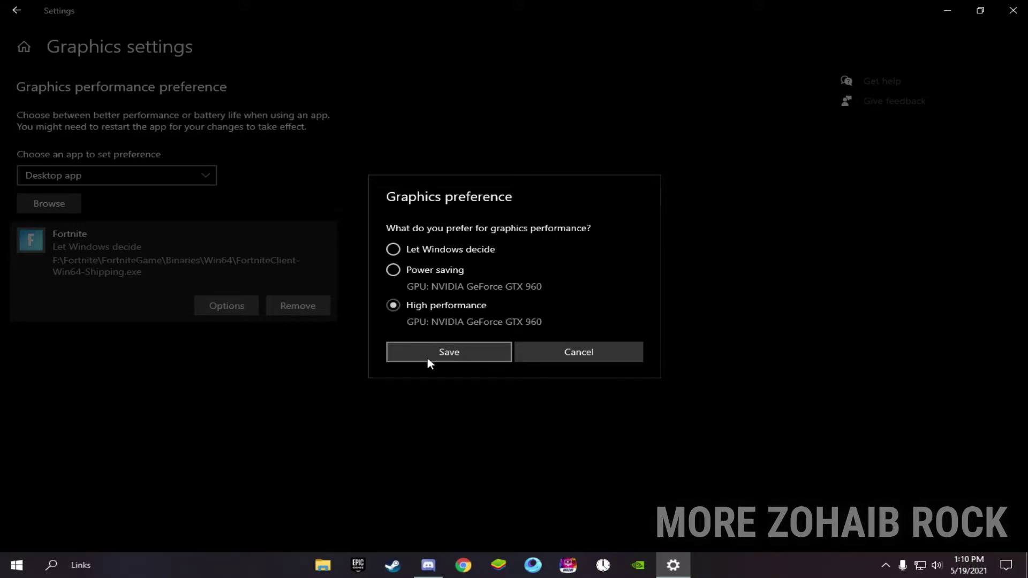
{"action": "left_click", "coordinate": [464, 355]}
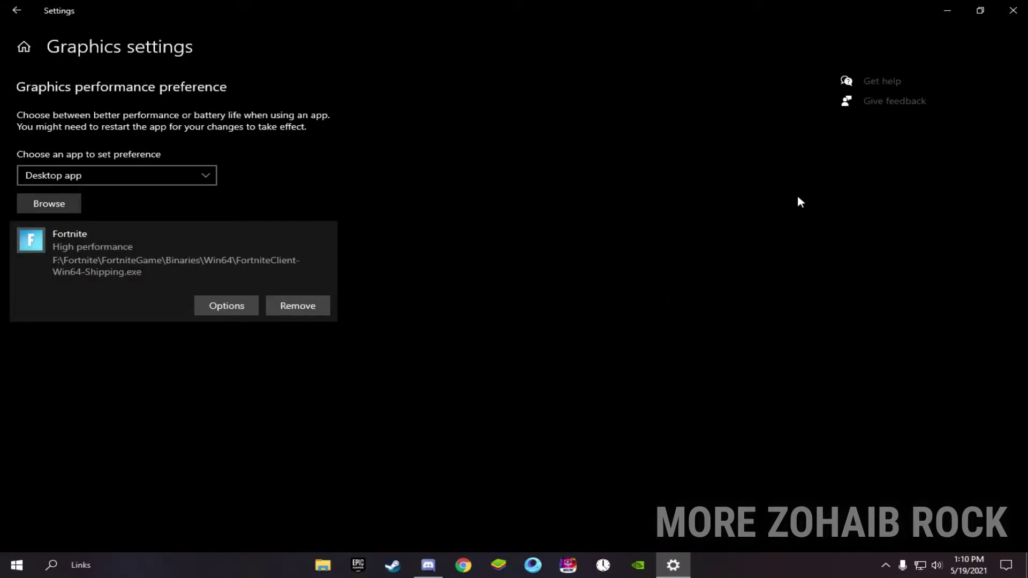
{"action": "left_click", "coordinate": [1012, 10]}
Step: Extract the Nvidia Control Panel Pack archive to the desktop and move the extracted folder beside the archive
{"action": "right_click", "coordinate": [476, 215]}
{"action": "left_click", "coordinate": [519, 255]}
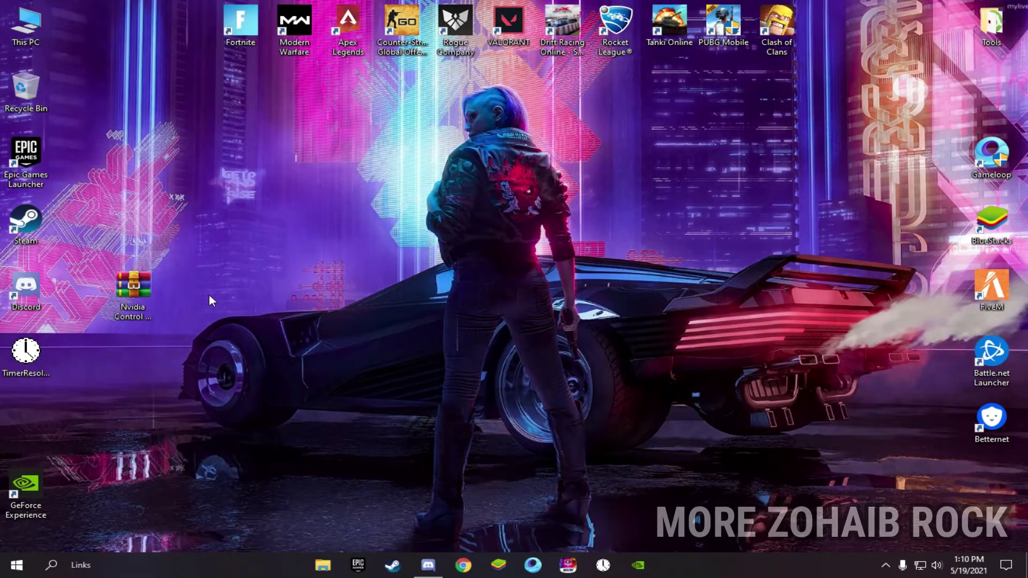
{"action": "left_click", "coordinate": [143, 307]}
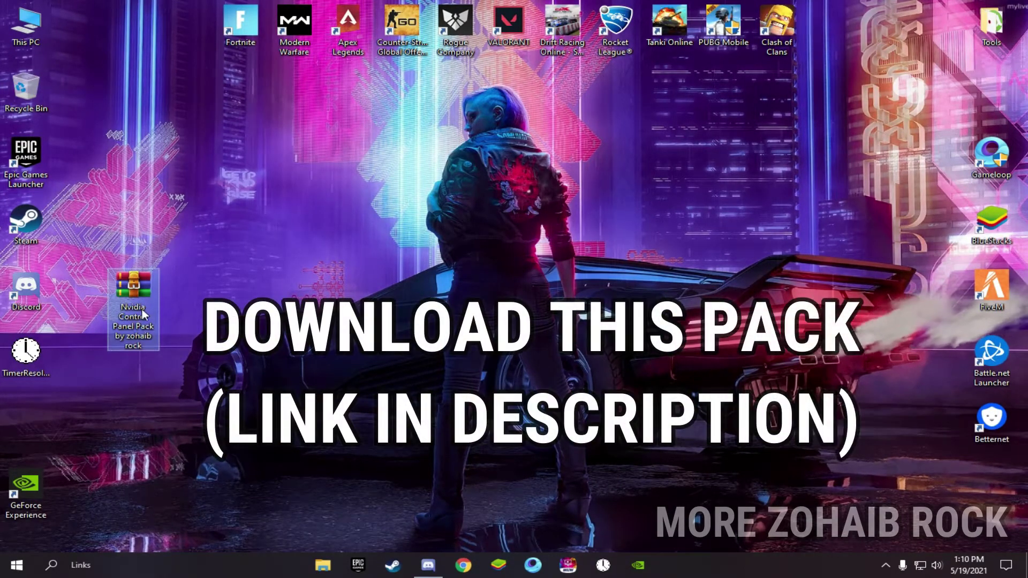
{"action": "right_click", "coordinate": [144, 308]}
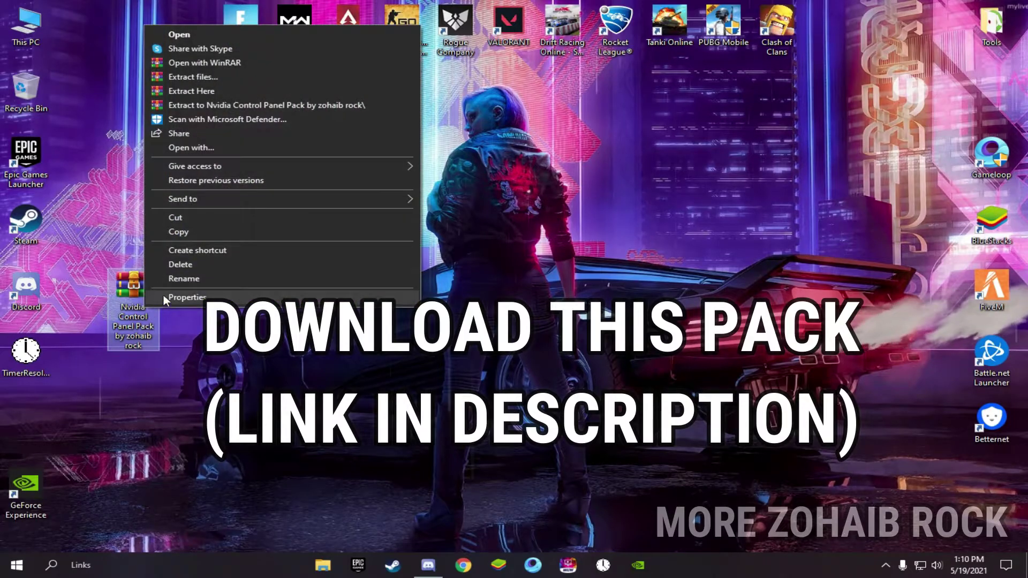
{"action": "left_click", "coordinate": [191, 91]}
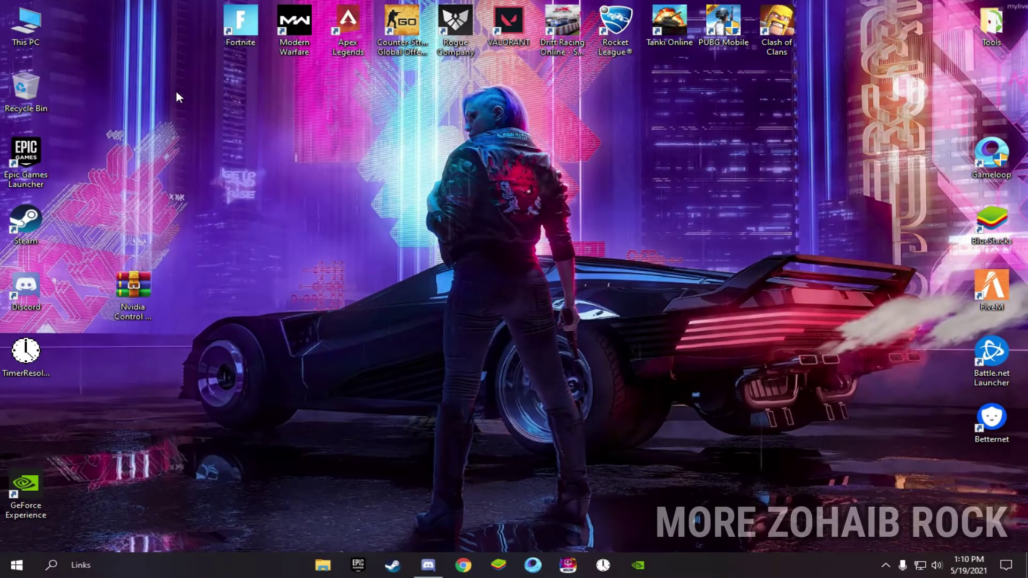
{"action": "left_click_drag", "start_coordinate": [25, 423], "coordinate": [224, 285]}
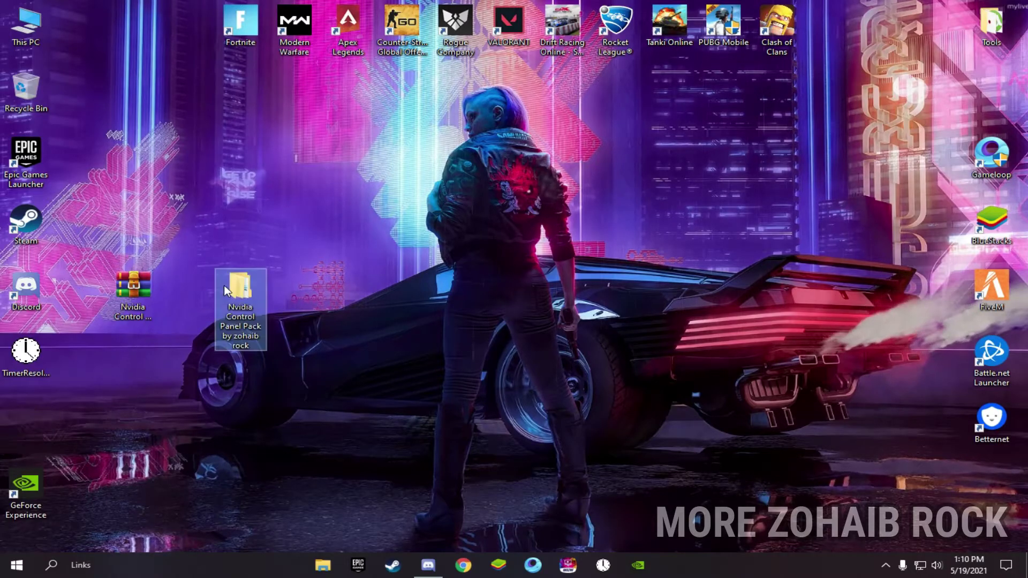
{"action": "right_click", "coordinate": [323, 289]}
{"action": "left_click", "coordinate": [333, 319]}
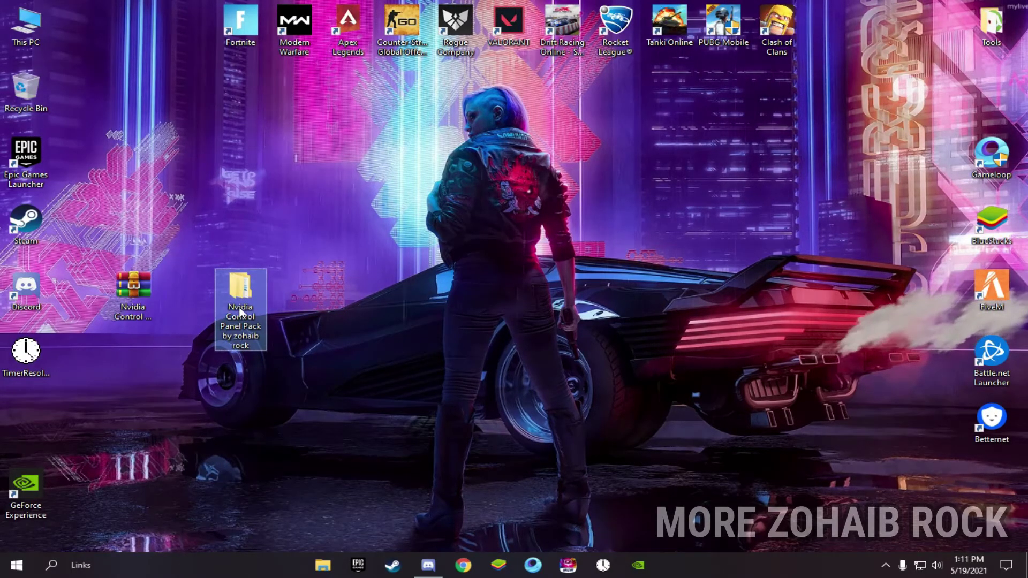
Step: Open the pack's 1 Windows Settings (Registry) folder and select all of its registry files
{"action": "double_click", "coordinate": [239, 311]}
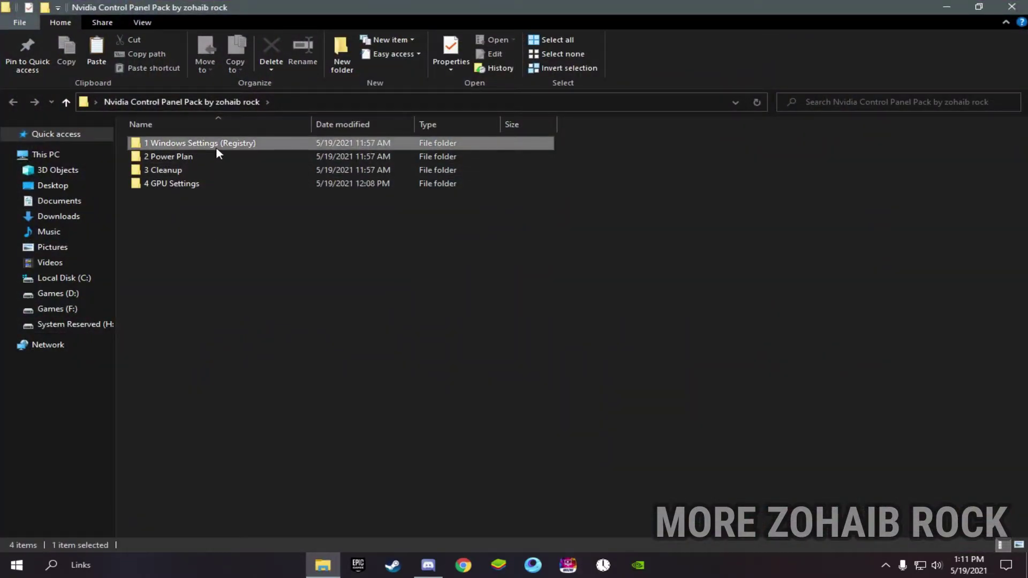
{"action": "double_click", "coordinate": [216, 147]}
{"action": "left_click_drag", "start_coordinate": [198, 227], "coordinate": [253, 144]}
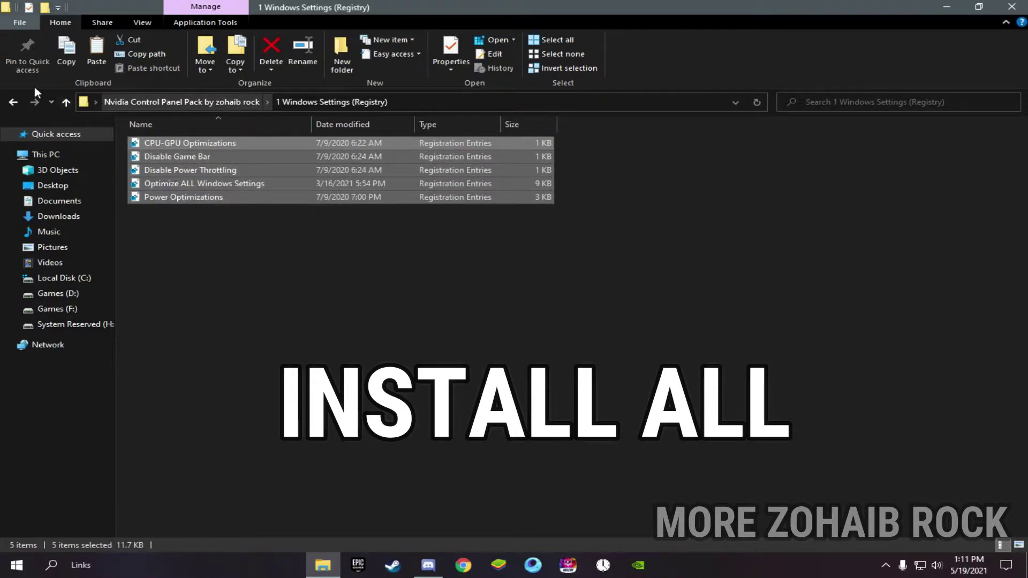
Step: Start the QuickCpuSetup-3.2.0.0-x64 installer from the pack's 2 Power Plan folder
{"action": "left_click", "coordinate": [15, 108]}
{"action": "double_click", "coordinate": [163, 156]}
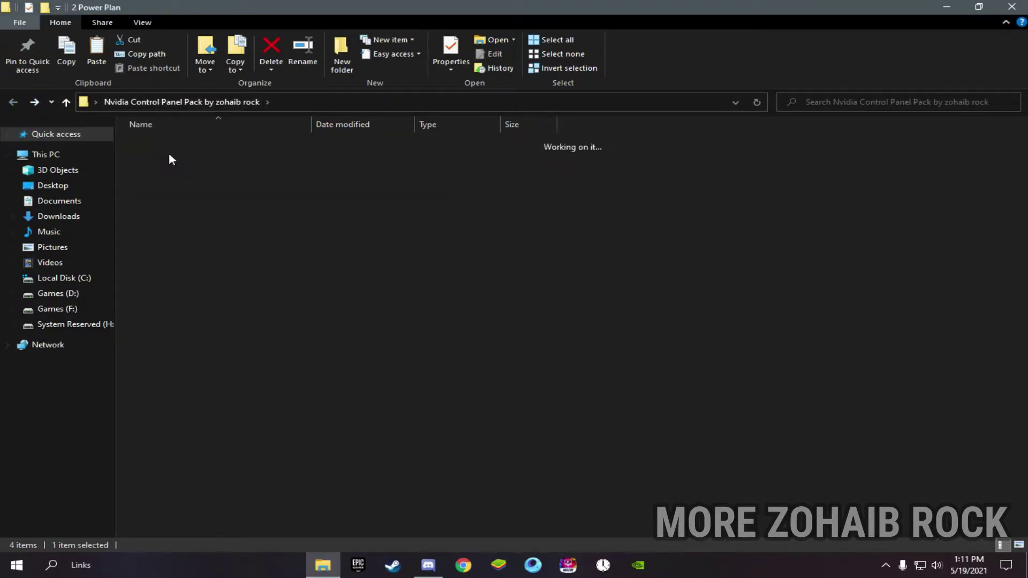
{"action": "left_click", "coordinate": [185, 144]}
{"action": "right_click", "coordinate": [207, 148]}
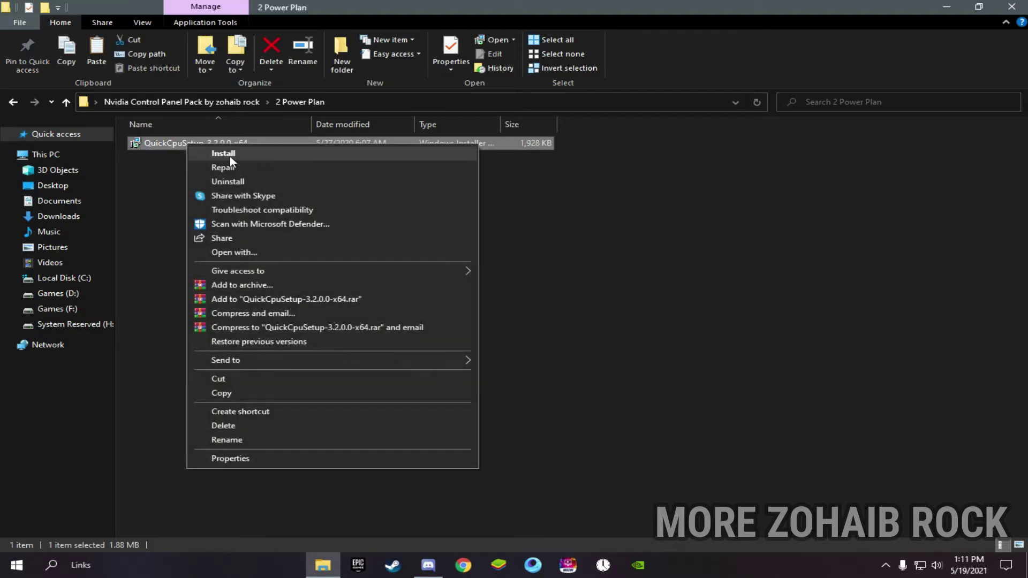
{"action": "left_click", "coordinate": [230, 155]}
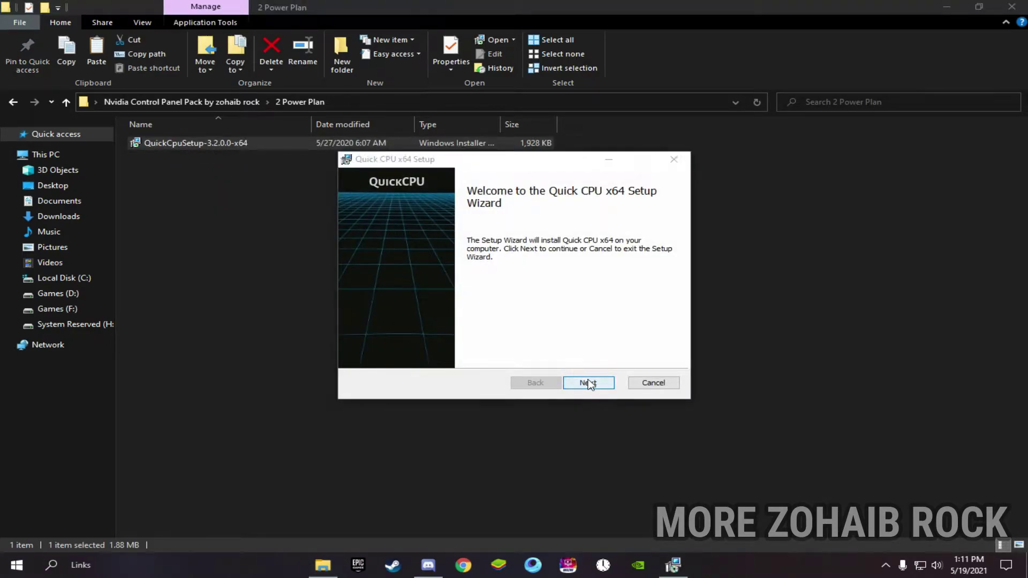
Step: Accept the license agreement, install and launch Quick CPU x64 through the setup wizard, and close the folder window
{"action": "left_click", "coordinate": [589, 383]}
{"action": "left_click_drag", "start_coordinate": [664, 236], "coordinate": [675, 333]}
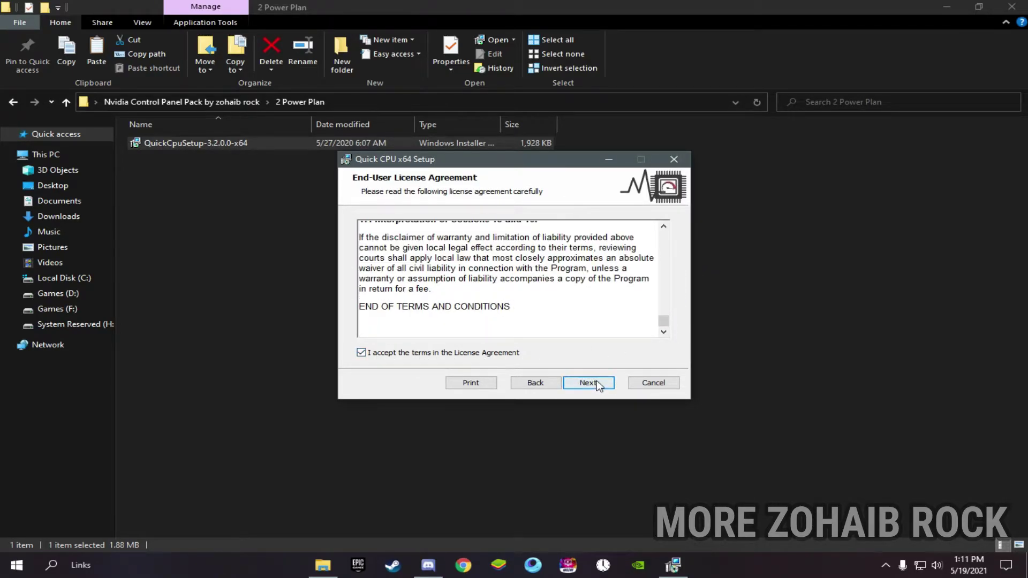
{"action": "left_click", "coordinate": [597, 384]}
{"action": "left_click", "coordinate": [598, 384]}
{"action": "left_click", "coordinate": [596, 383]}
{"action": "left_click", "coordinate": [468, 378]}
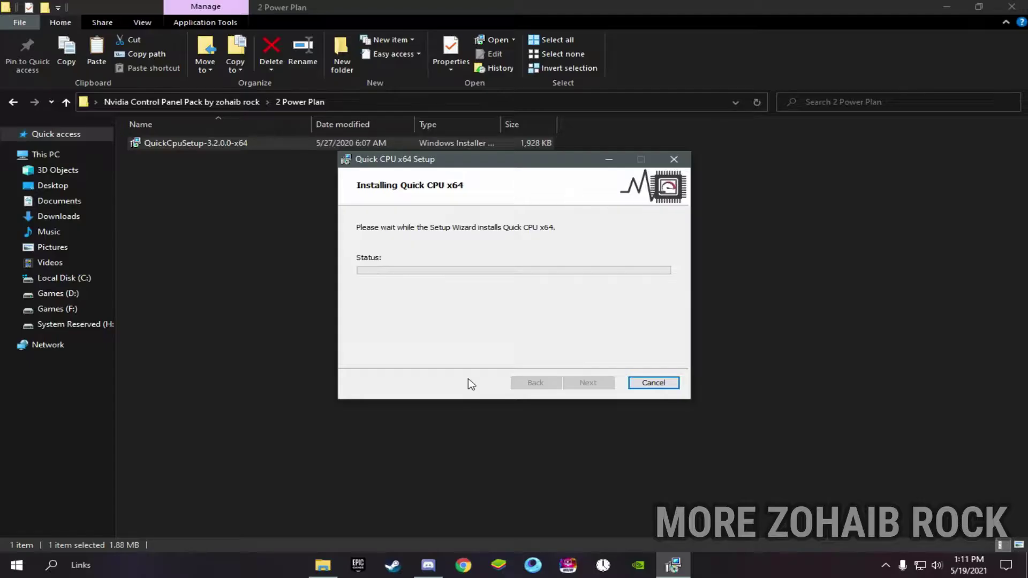
{"action": "left_click", "coordinate": [593, 386]}
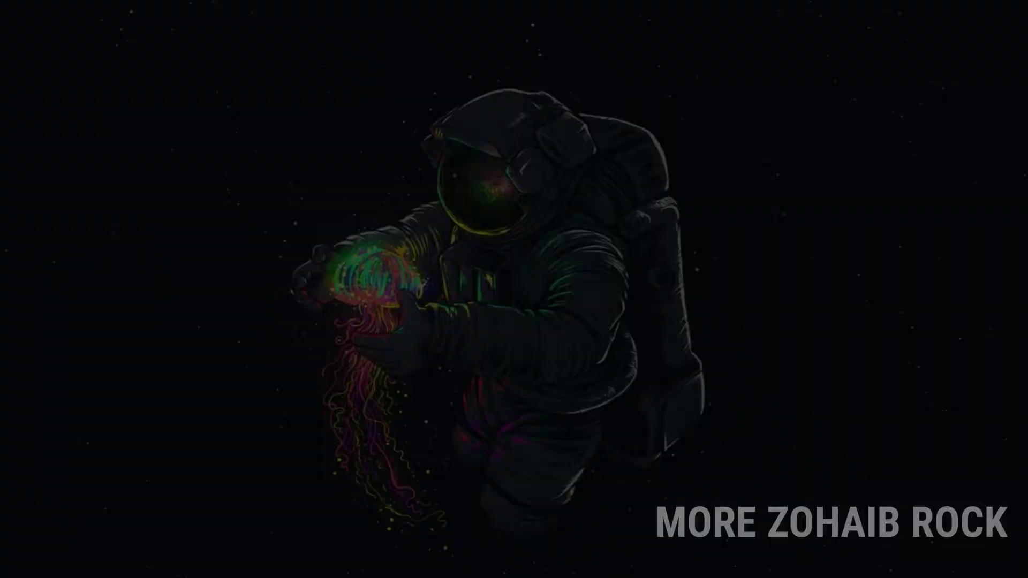
{"action": "left_click", "coordinate": [476, 374]}
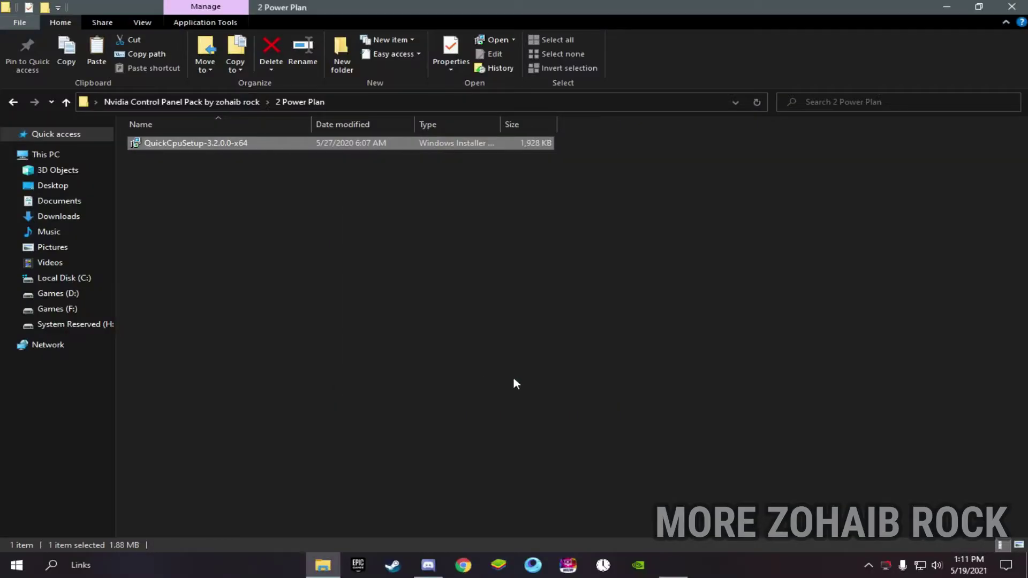
{"action": "left_click", "coordinate": [1012, 6]}
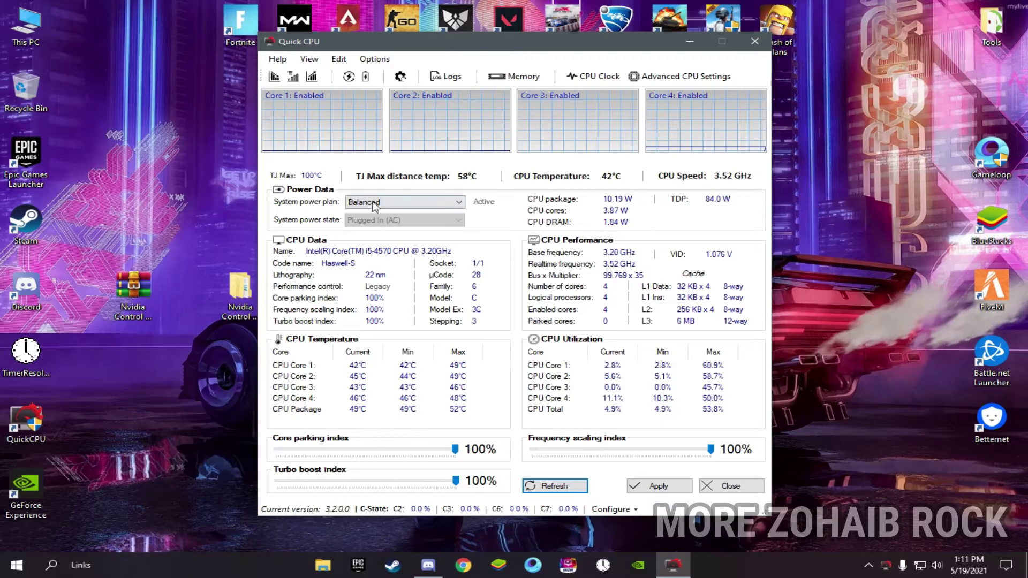
Step: In Quick CPU, choose the High performance power plan, keep turbo boost and frequency scaling at 100%, apply, and close the program
{"action": "left_click", "coordinate": [413, 203]}
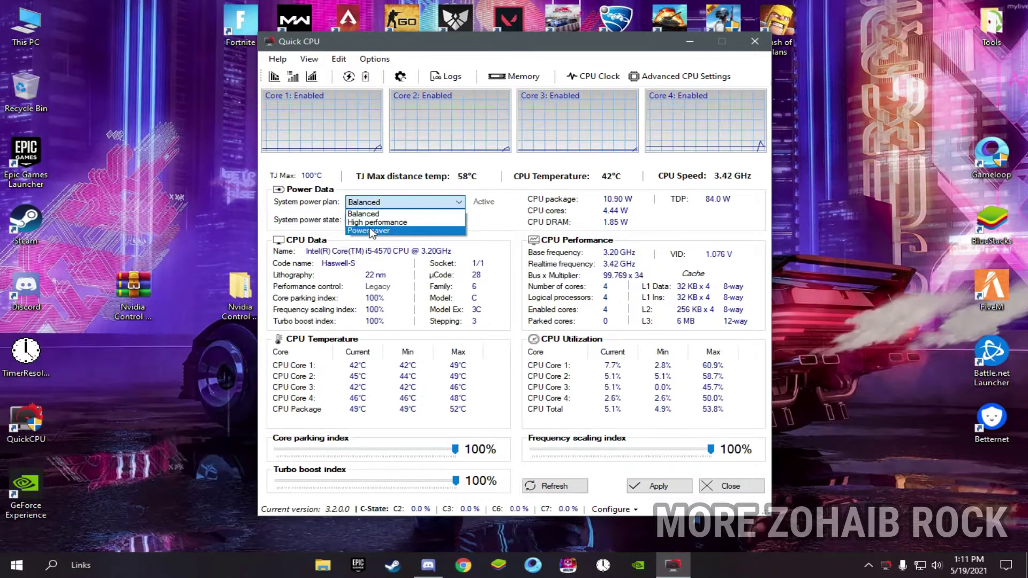
{"action": "left_click", "coordinate": [402, 222]}
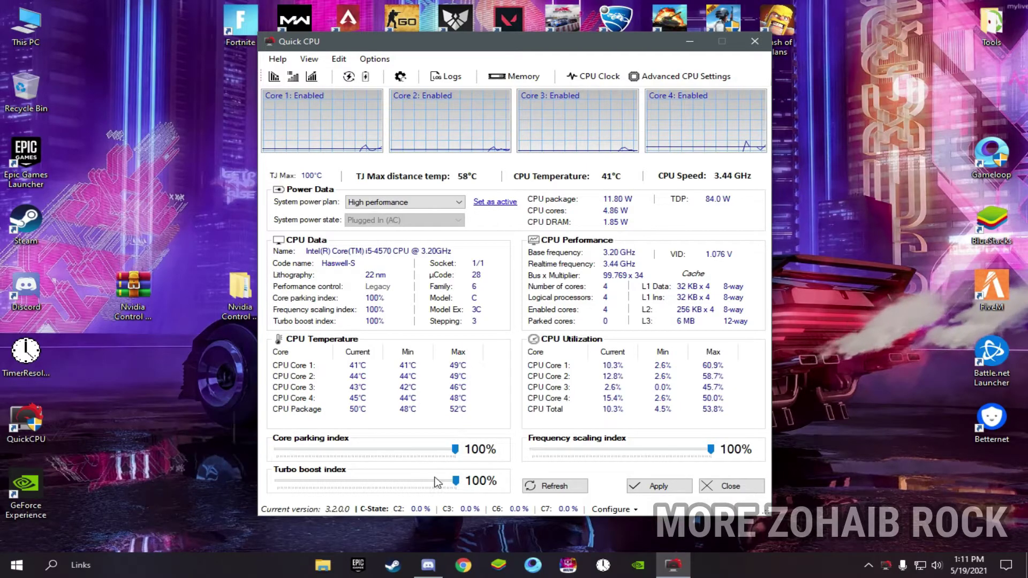
{"action": "mouse_move", "coordinate": [456, 481]}
{"action": "left_mouse_down"}
{"action": "mouse_move", "coordinate": [383, 482]}
{"action": "mouse_move", "coordinate": [455, 481]}
{"action": "left_mouse_up"}
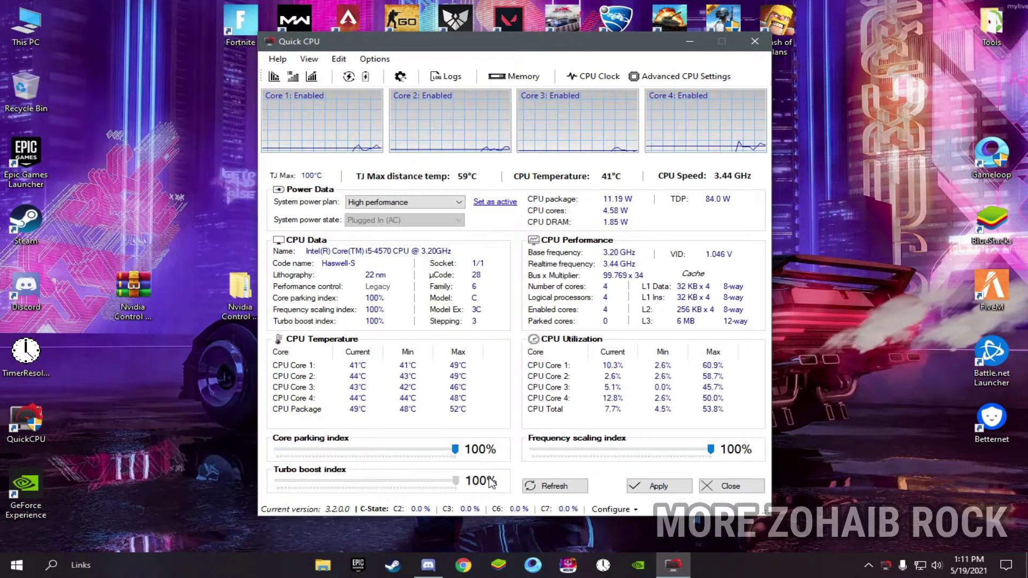
{"action": "mouse_move", "coordinate": [698, 461]}
{"action": "left_mouse_down"}
{"action": "mouse_move", "coordinate": [669, 455]}
{"action": "mouse_move", "coordinate": [709, 456]}
{"action": "left_mouse_up"}
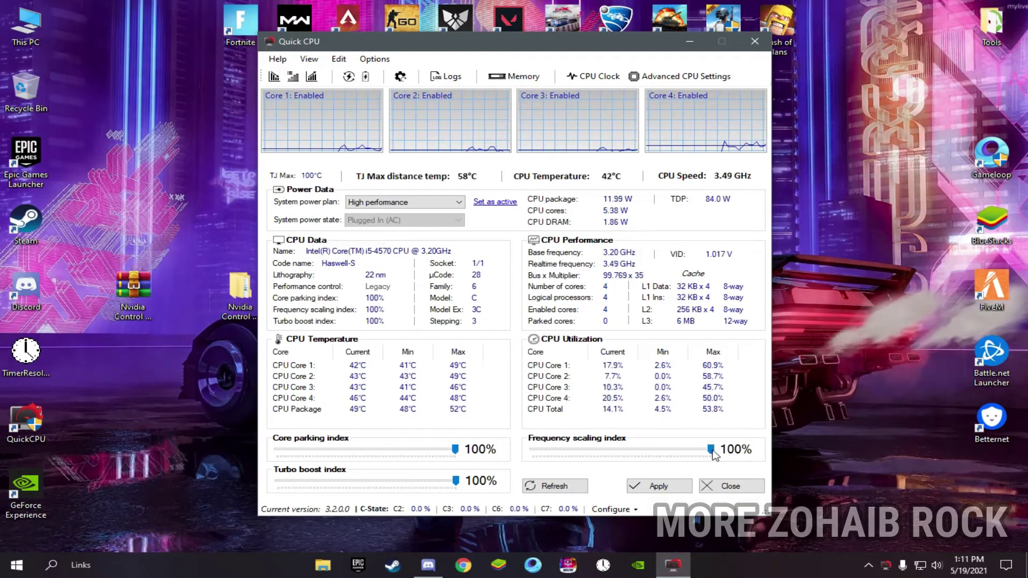
{"action": "left_click", "coordinate": [656, 486]}
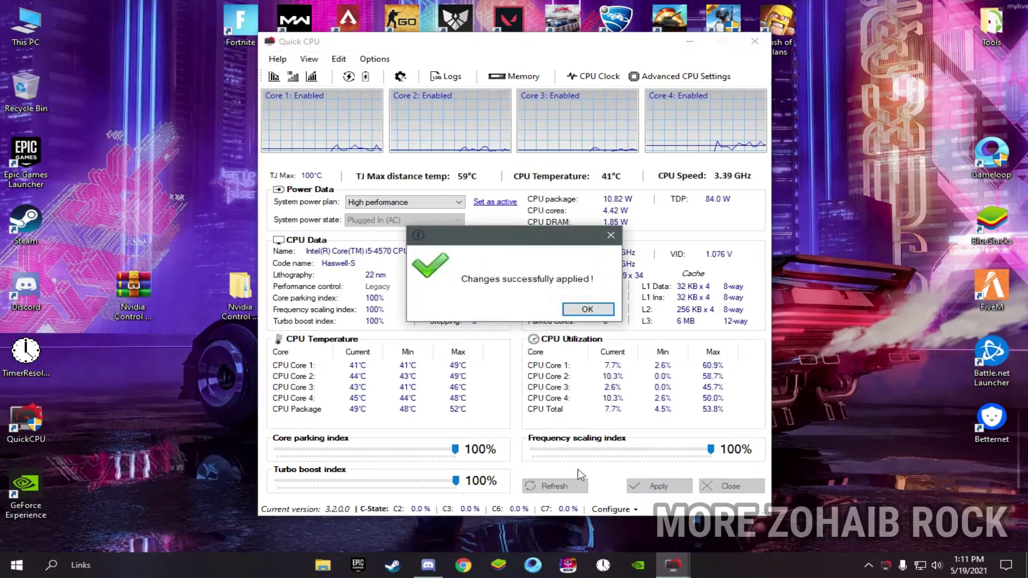
{"action": "left_click", "coordinate": [586, 309]}
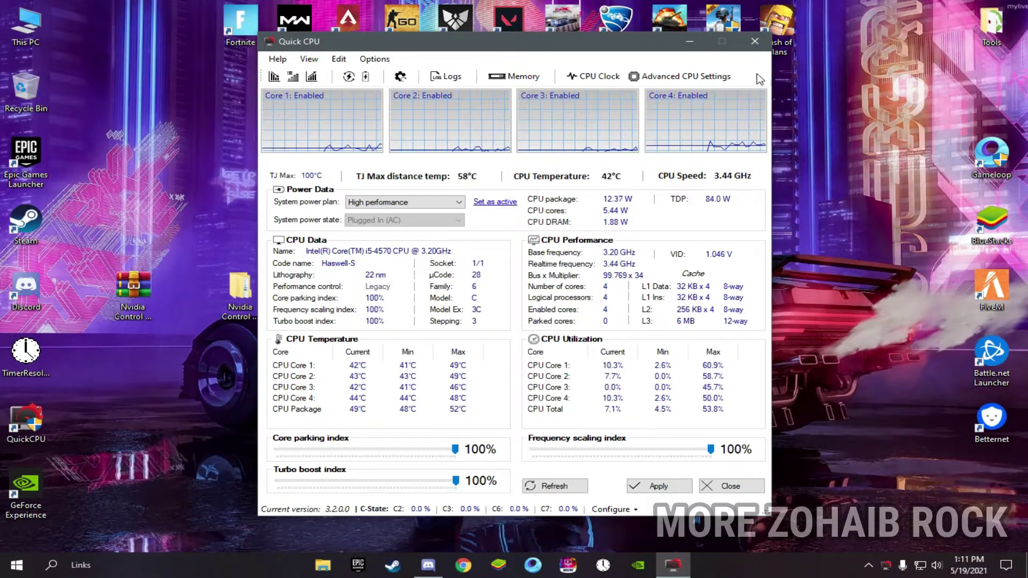
{"action": "left_click", "coordinate": [755, 42]}
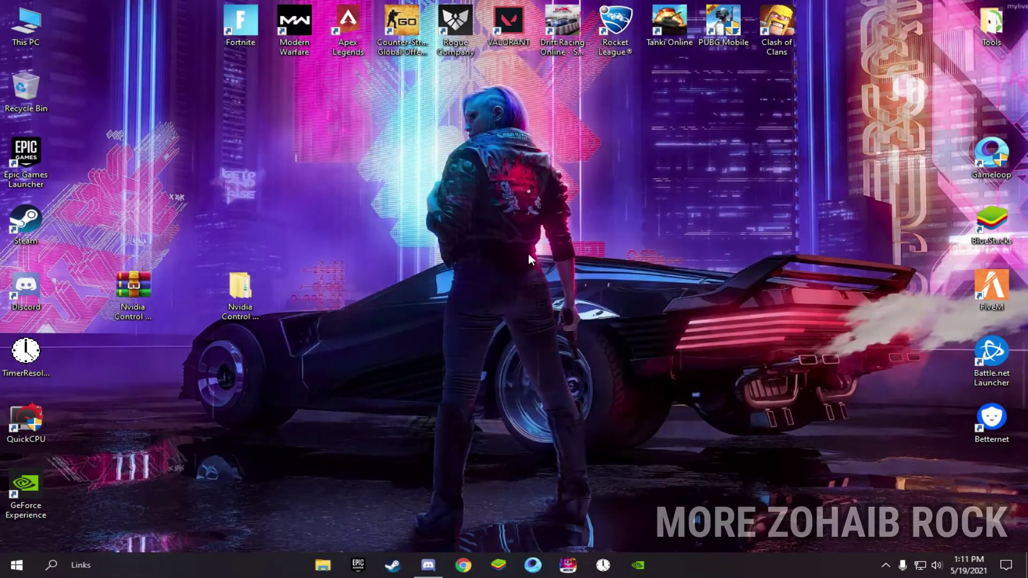
Step: Run the 1 Delete Temporary Files and 3 Delete Windows Update Cache scripts from the pack's 3 Cleanup folder
{"action": "double_click", "coordinate": [235, 303]}
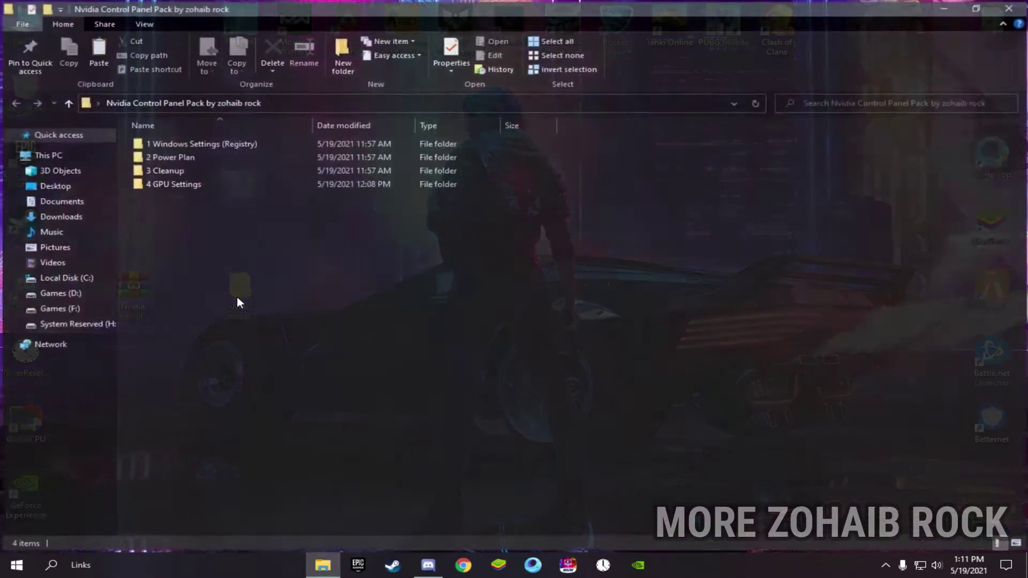
{"action": "double_click", "coordinate": [164, 174]}
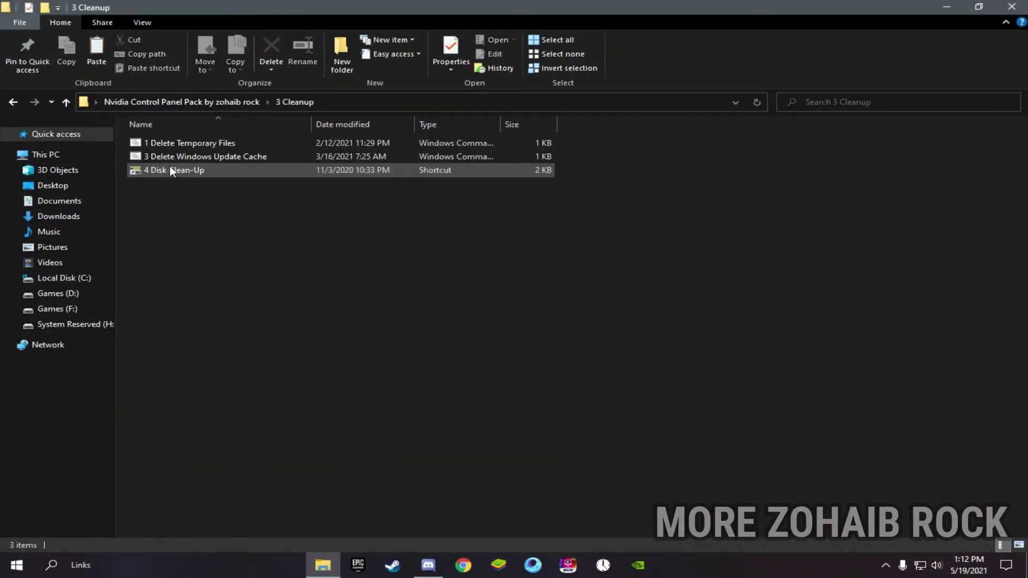
{"action": "double_click", "coordinate": [177, 147]}
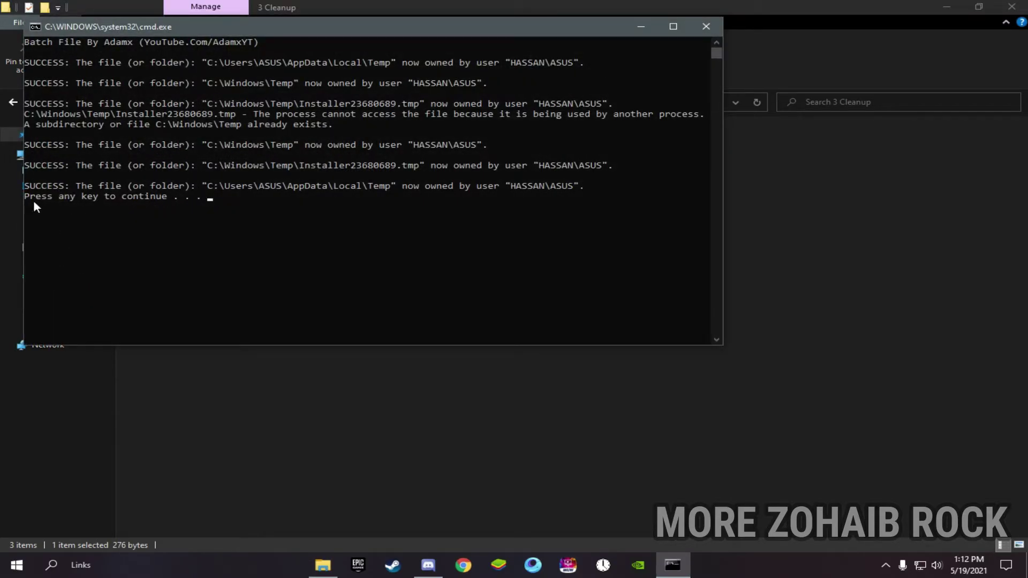
{"action": "key", "text": "Return"}
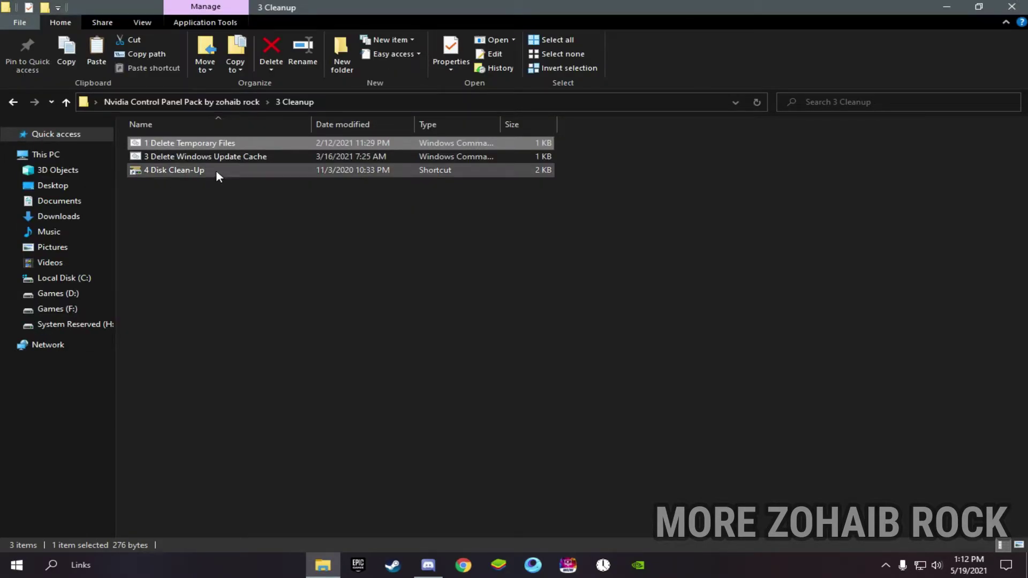
{"action": "double_click", "coordinate": [226, 156]}
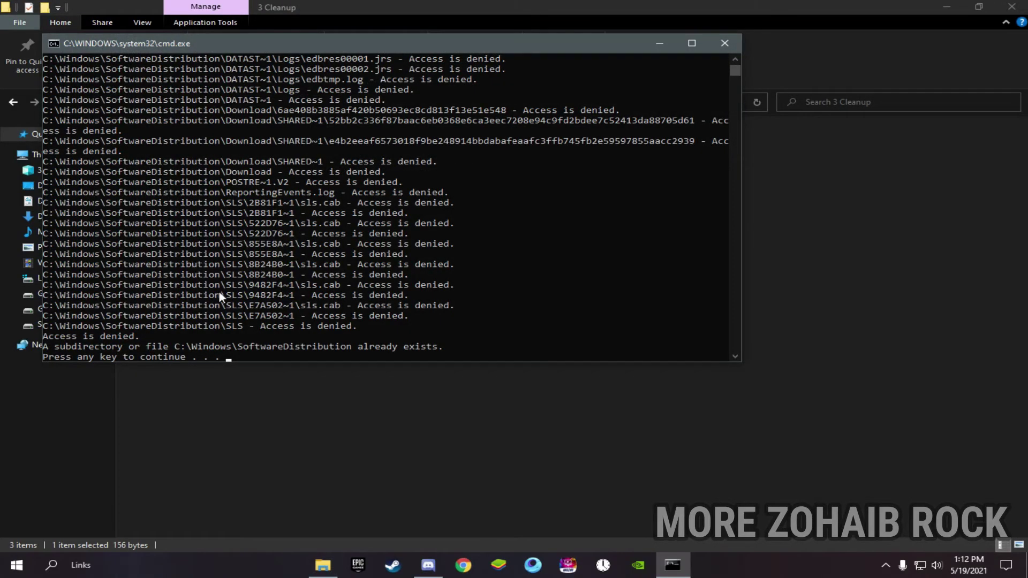
{"action": "key", "text": "Return"}
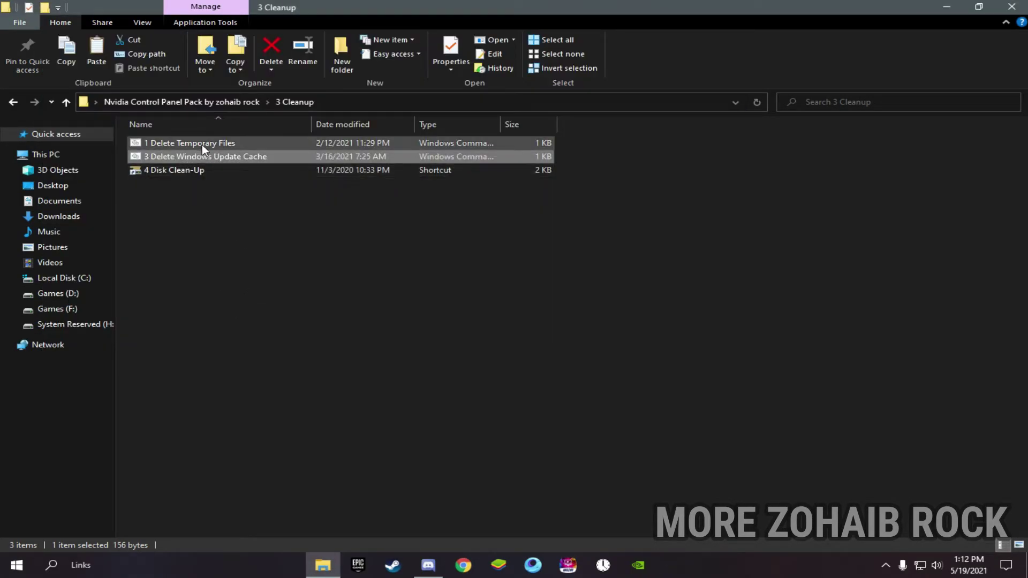
Step: Run the 4 Disk Clean-Up shortcut on drive C: and permanently delete all the checked file categories
{"action": "double_click", "coordinate": [209, 170]}
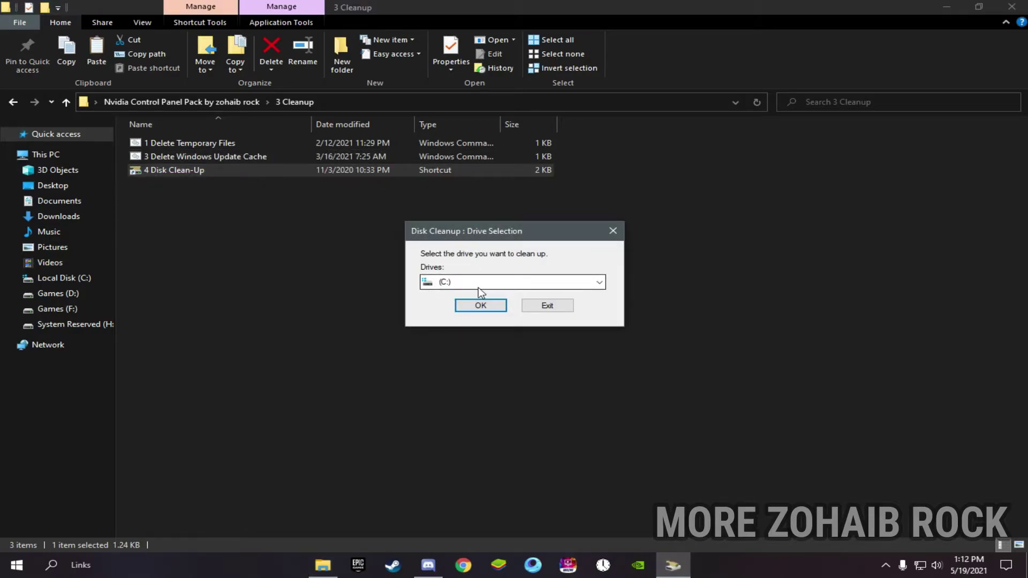
{"action": "left_click", "coordinate": [481, 304]}
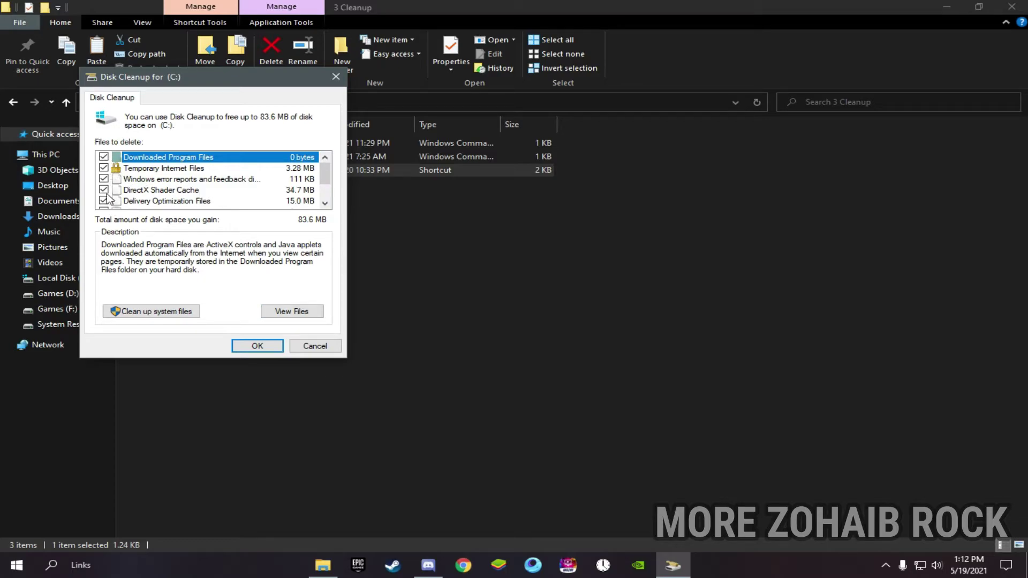
{"action": "mouse_move", "coordinate": [325, 174]}
{"action": "left_mouse_down"}
{"action": "mouse_move", "coordinate": [325, 194]}
{"action": "mouse_move", "coordinate": [325, 157]}
{"action": "mouse_move", "coordinate": [325, 193]}
{"action": "left_mouse_up"}
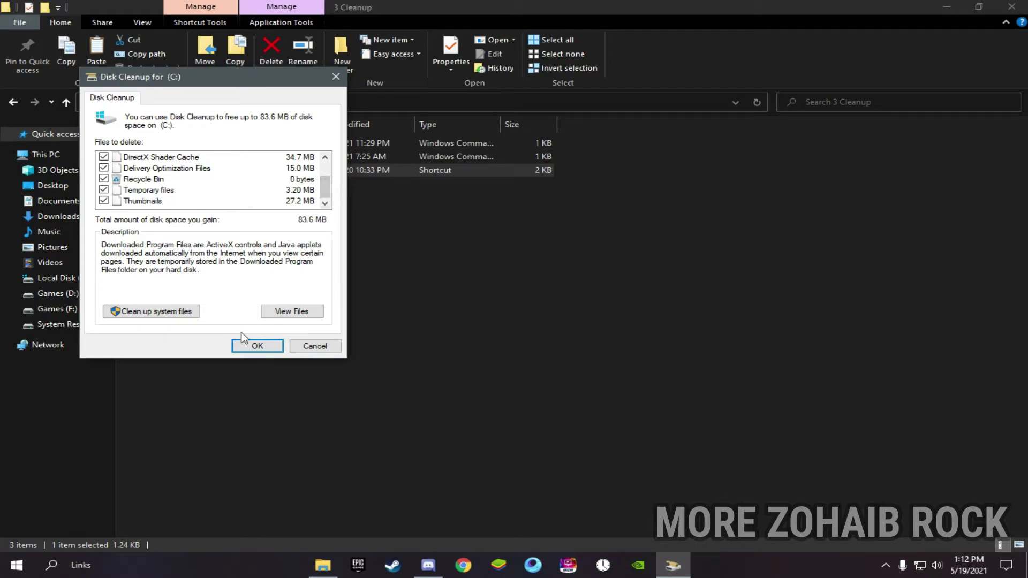
{"action": "left_click", "coordinate": [256, 346]}
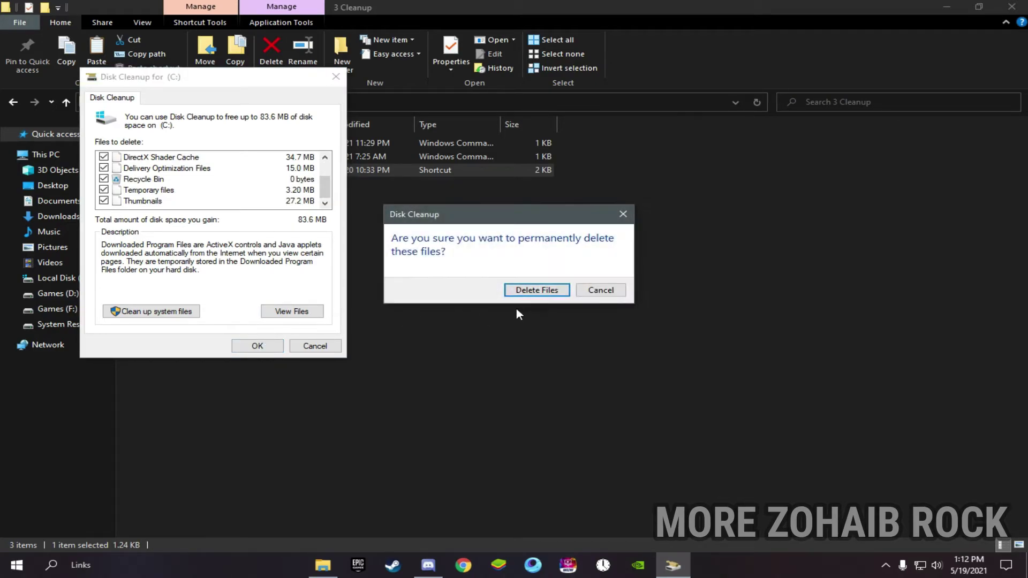
{"action": "left_click", "coordinate": [537, 290]}
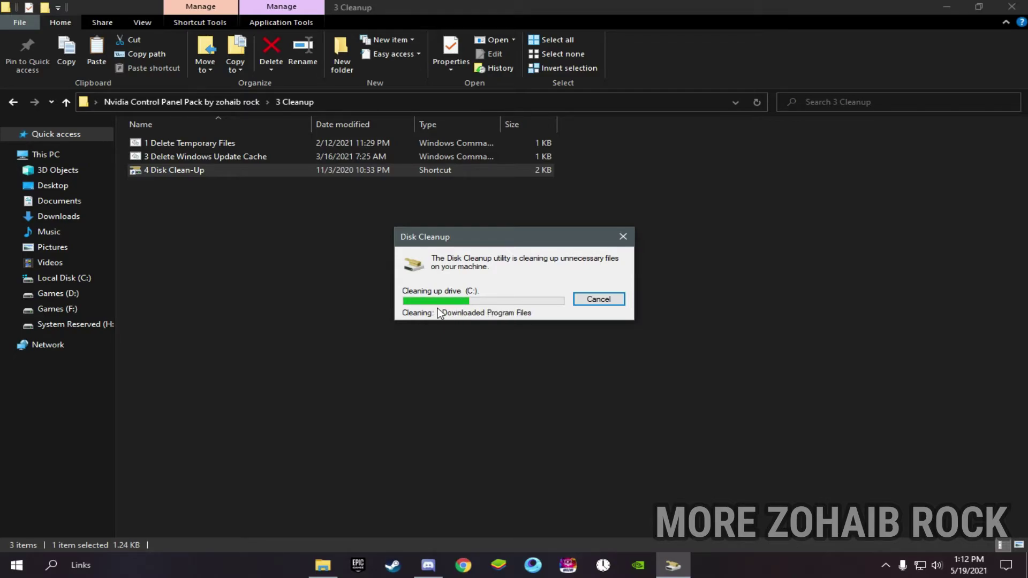
Step: View the contents of the Nvidia Settings folder inside the pack's 4 GPU Settings folder, and close the window
{"action": "left_click", "coordinate": [13, 102]}
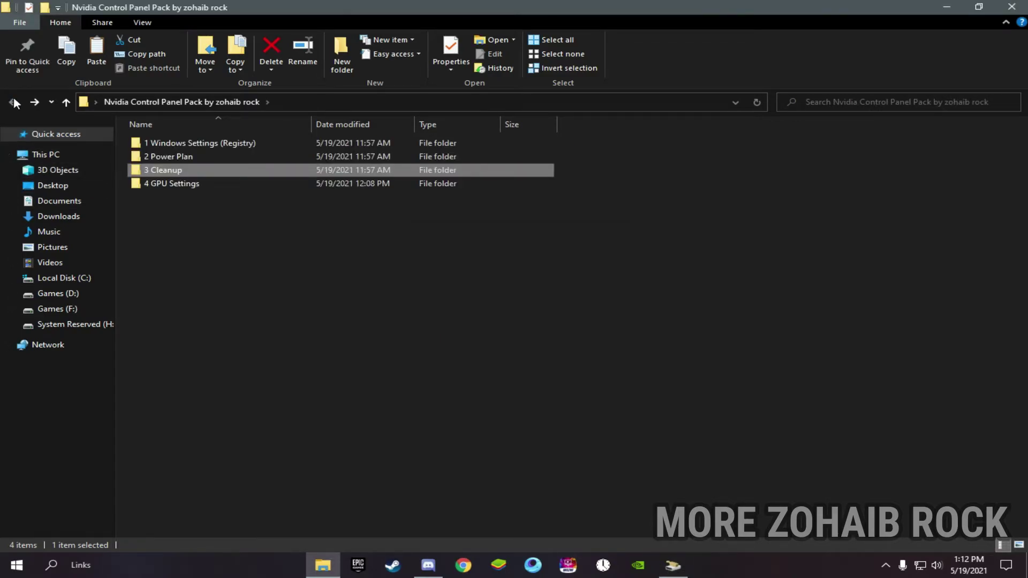
{"action": "double_click", "coordinate": [168, 185]}
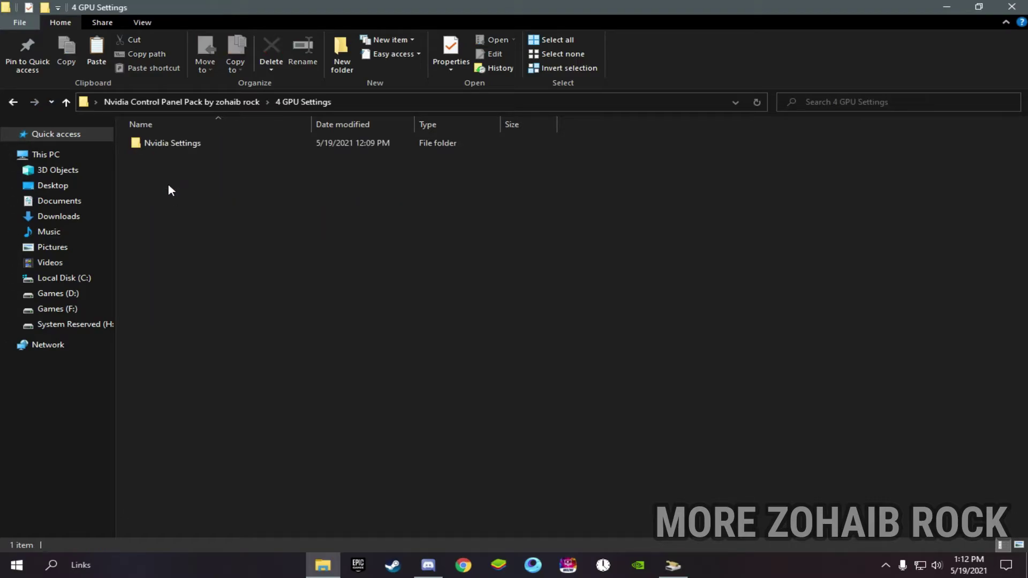
{"action": "double_click", "coordinate": [176, 147]}
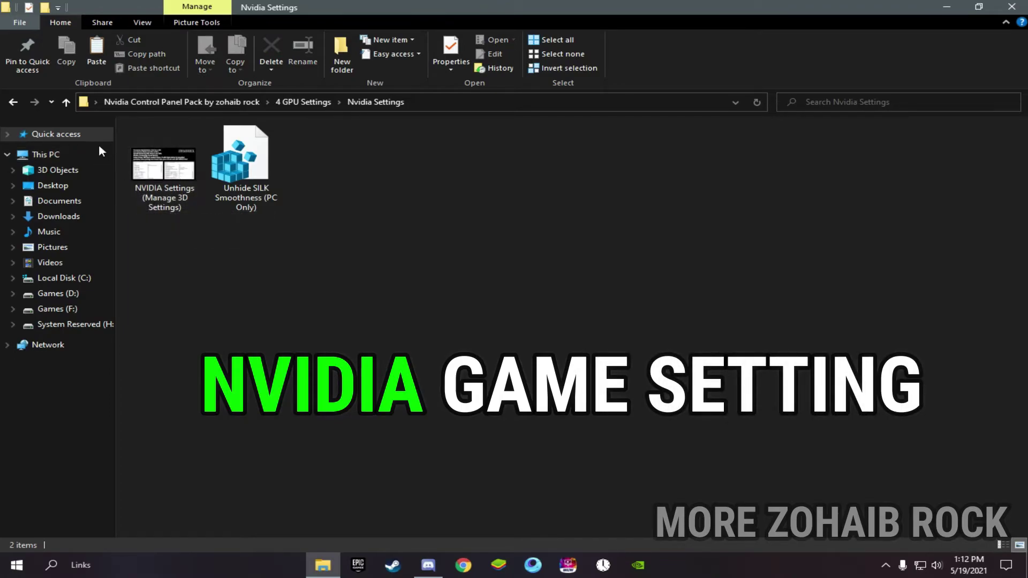
{"action": "left_click", "coordinate": [1011, 6]}
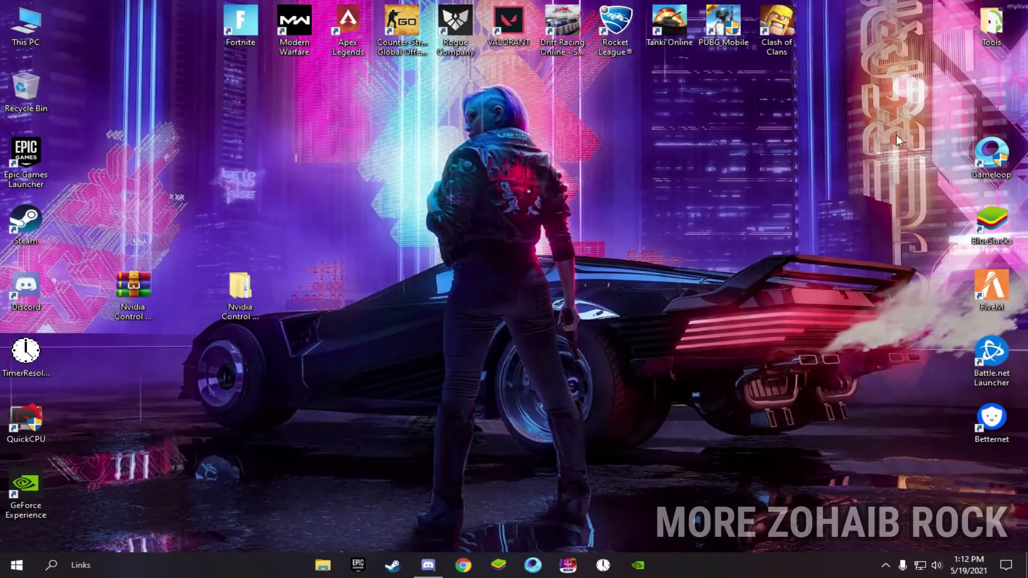
Step: Switch to NVIDIA Control Panel from the desktop and open the Manage 3D settings page
{"action": "right_click", "coordinate": [390, 233]}
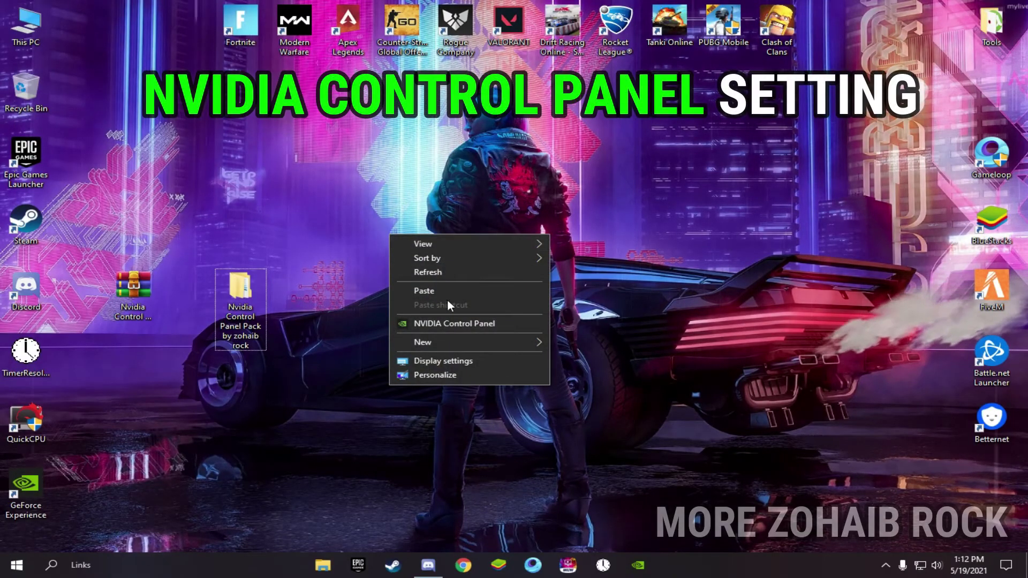
{"action": "left_click", "coordinate": [418, 324]}
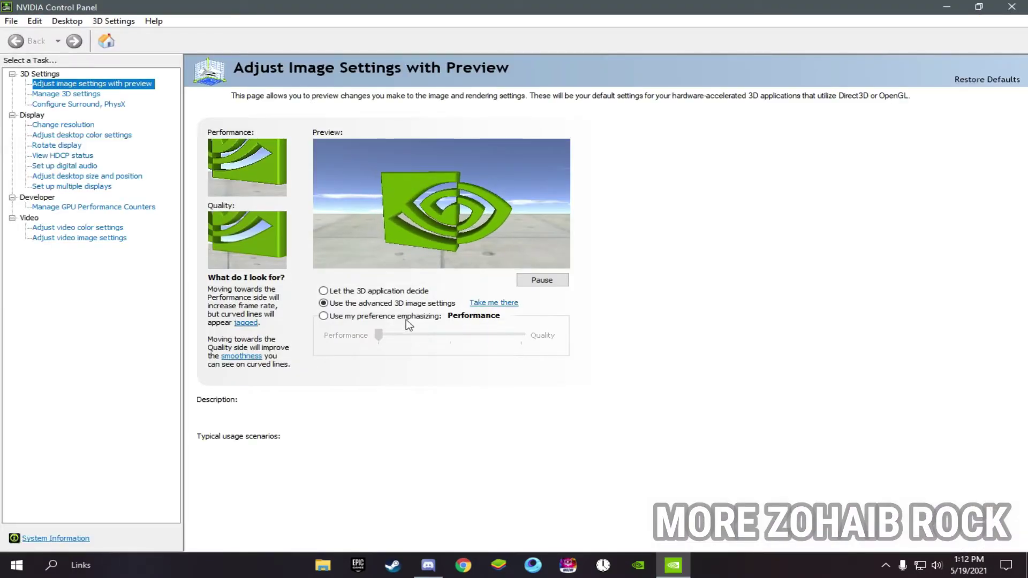
{"action": "left_click", "coordinate": [79, 96]}
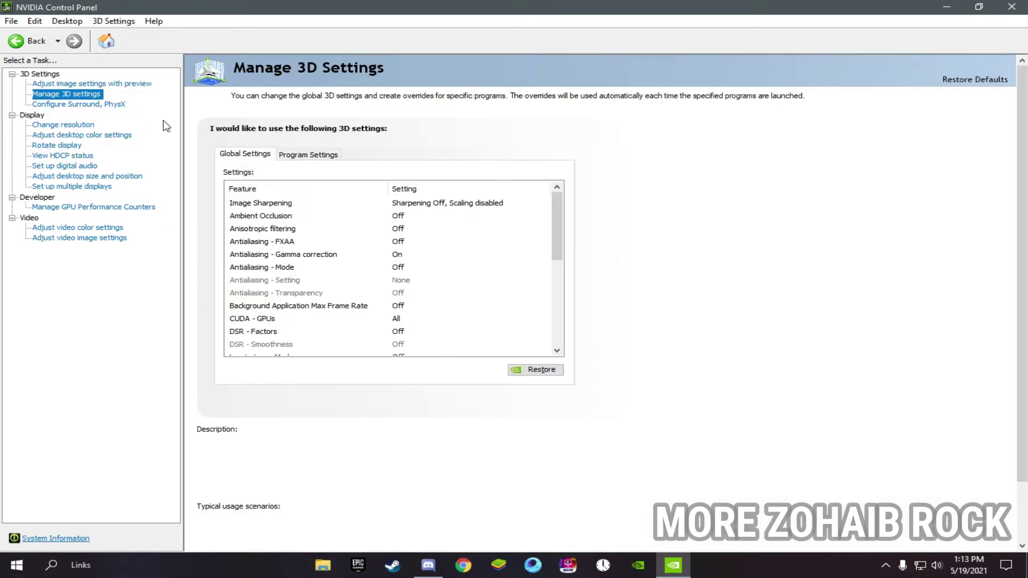
Step: In the global 3D settings, set Power management mode to Prefer maximum performance and Texture filtering - Quality to Performance
{"action": "left_click_drag", "start_coordinate": [559, 206], "coordinate": [571, 277]}
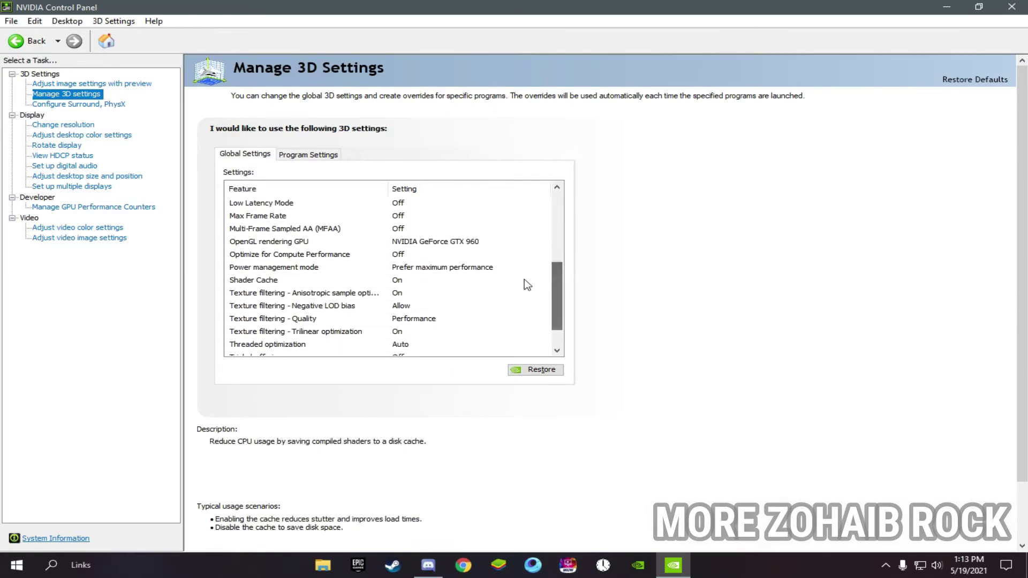
{"action": "left_click", "coordinate": [446, 271]}
{"action": "left_click", "coordinate": [444, 272]}
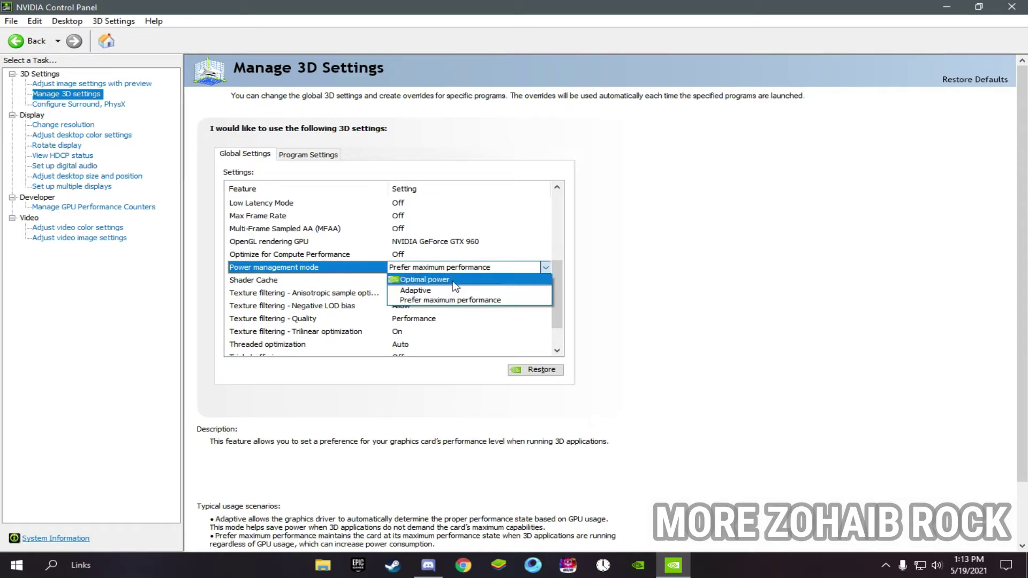
{"action": "left_click", "coordinate": [444, 305]}
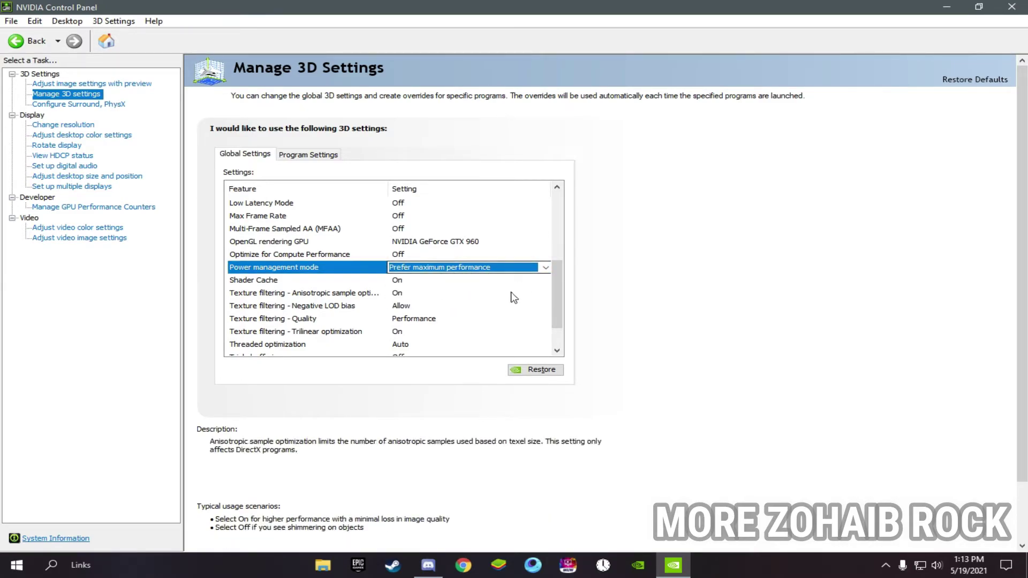
{"action": "left_click", "coordinate": [417, 322]}
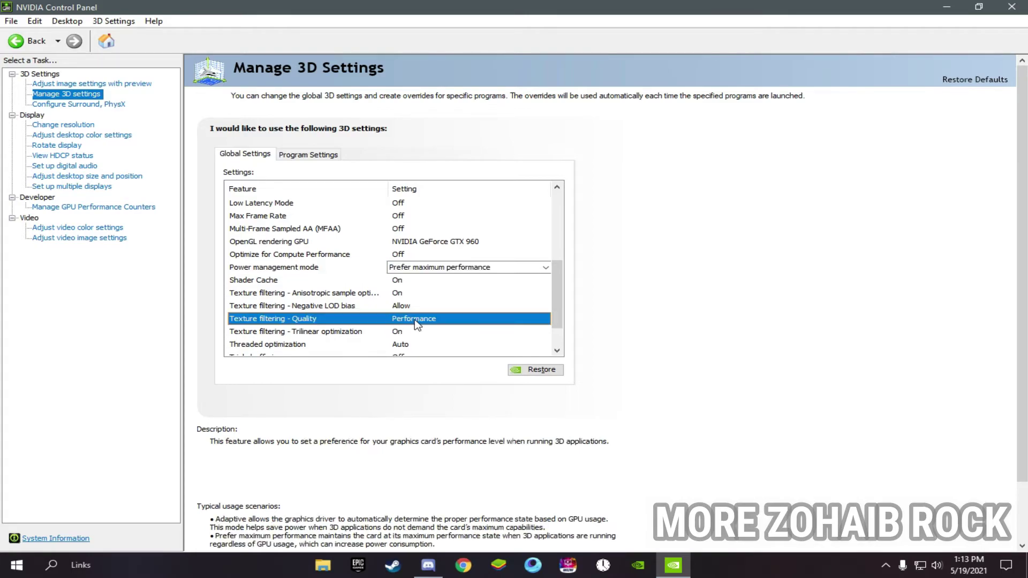
{"action": "left_click", "coordinate": [431, 322]}
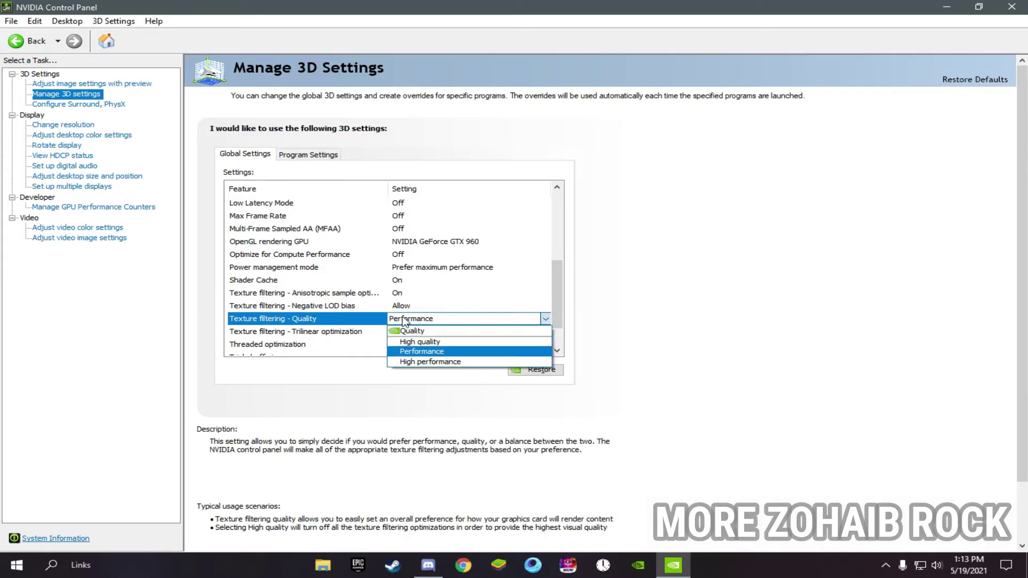
{"action": "left_click", "coordinate": [421, 352]}
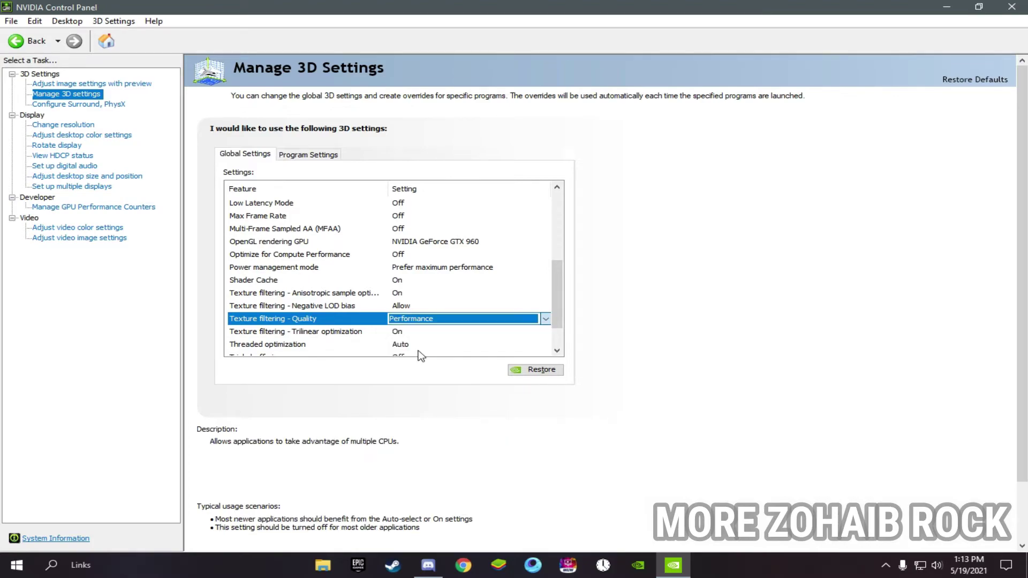
Step: Set Vertical sync to Off and Virtual Reality pre-rendered frames to 1 in the global 3D settings
{"action": "left_click_drag", "start_coordinate": [554, 305], "coordinate": [565, 326]}
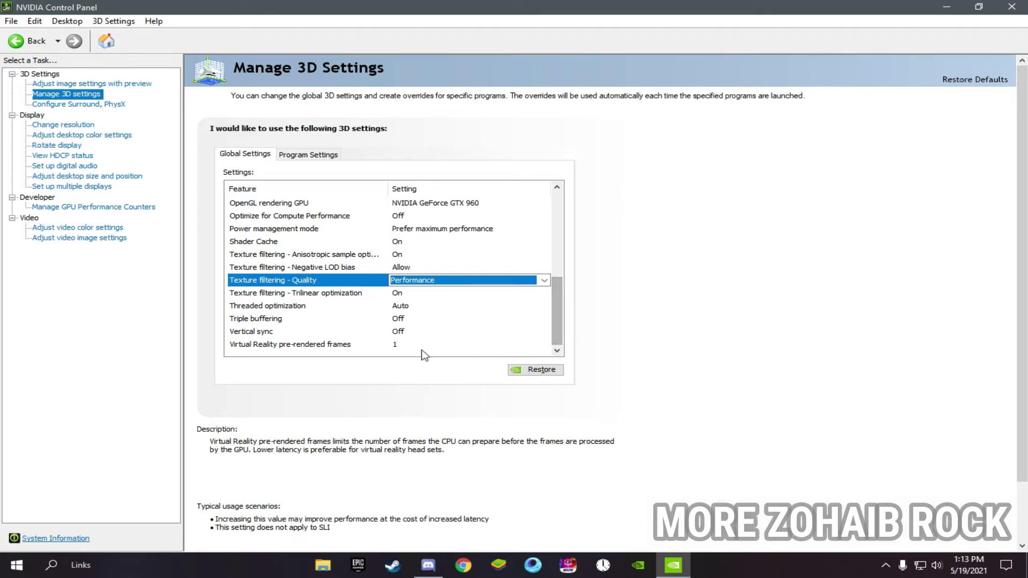
{"action": "left_click", "coordinate": [403, 335]}
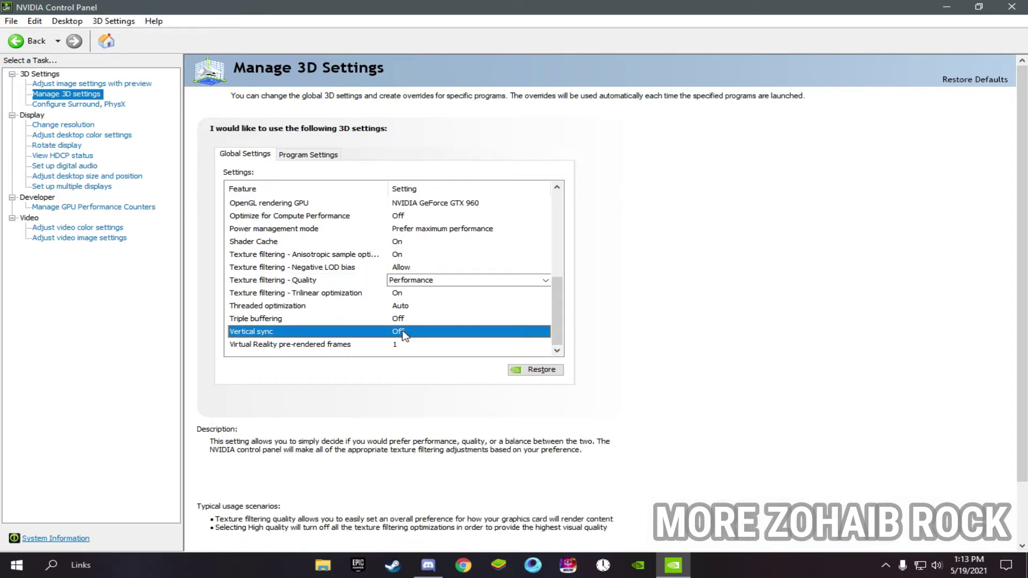
{"action": "left_click", "coordinate": [403, 334]}
{"action": "left_click", "coordinate": [404, 333]}
{"action": "left_click", "coordinate": [405, 333]}
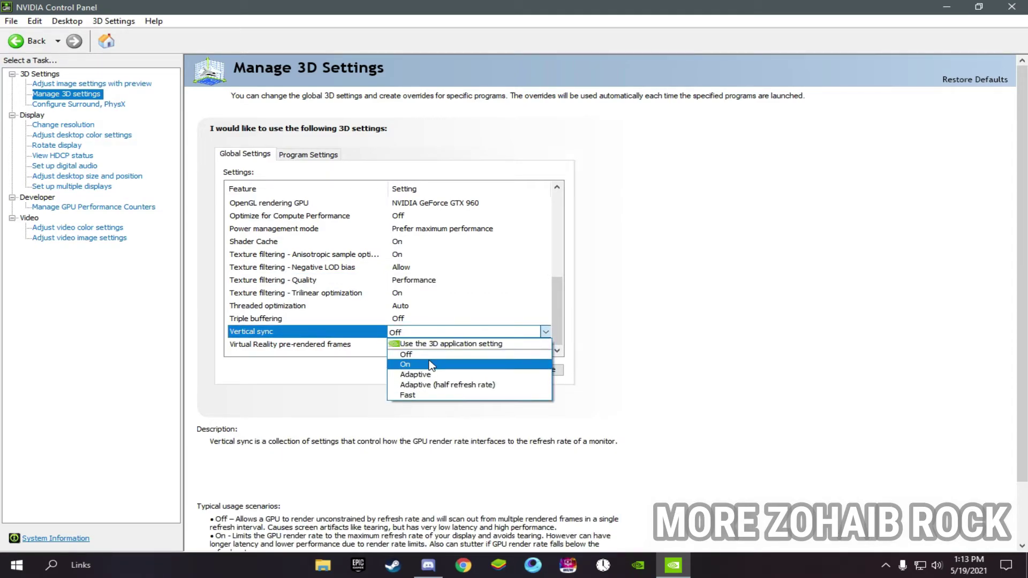
{"action": "left_click", "coordinate": [415, 356]}
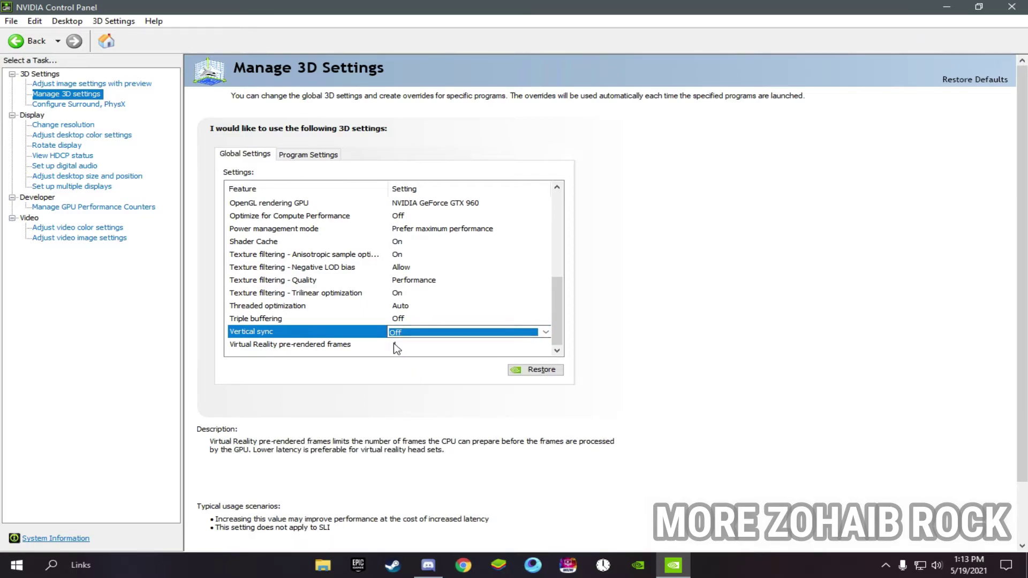
{"action": "left_click", "coordinate": [397, 347]}
{"action": "left_click", "coordinate": [402, 347]}
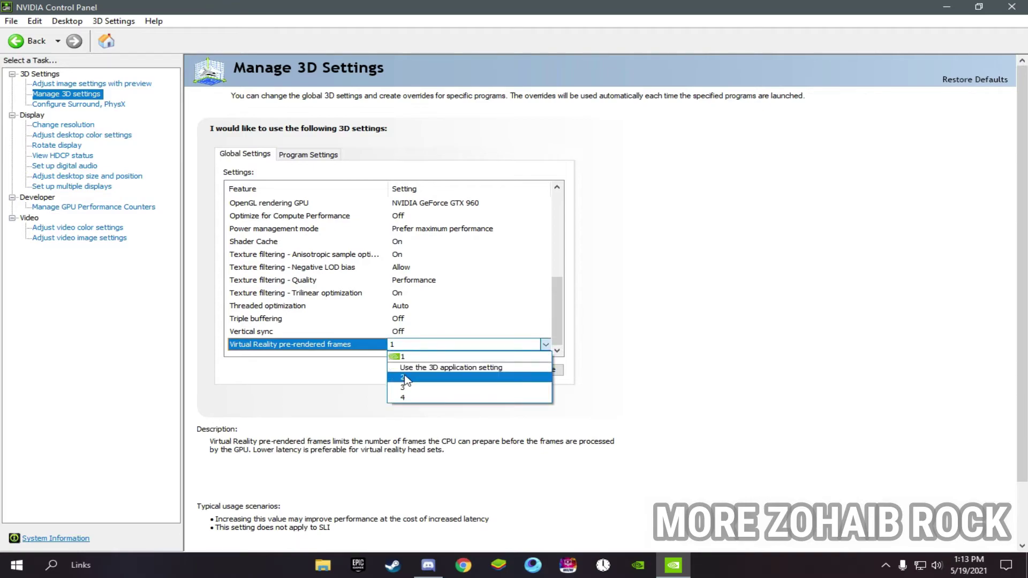
{"action": "left_click", "coordinate": [405, 359]}
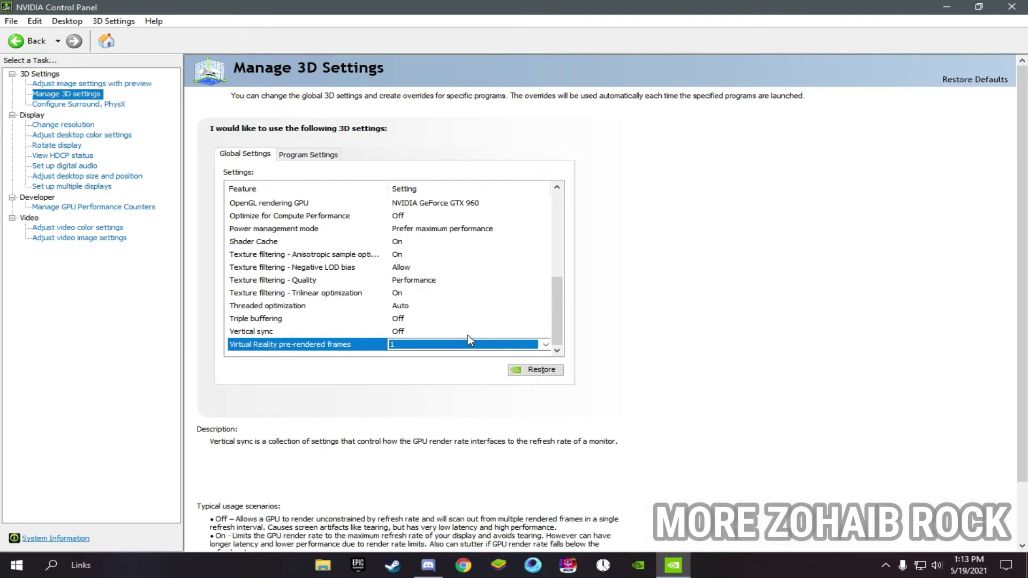
Step: Set the OpenGL rendering GPU to NVIDIA GeForce GTX 960 and close NVIDIA Control Panel
{"action": "left_click_drag", "start_coordinate": [554, 313], "coordinate": [546, 271]}
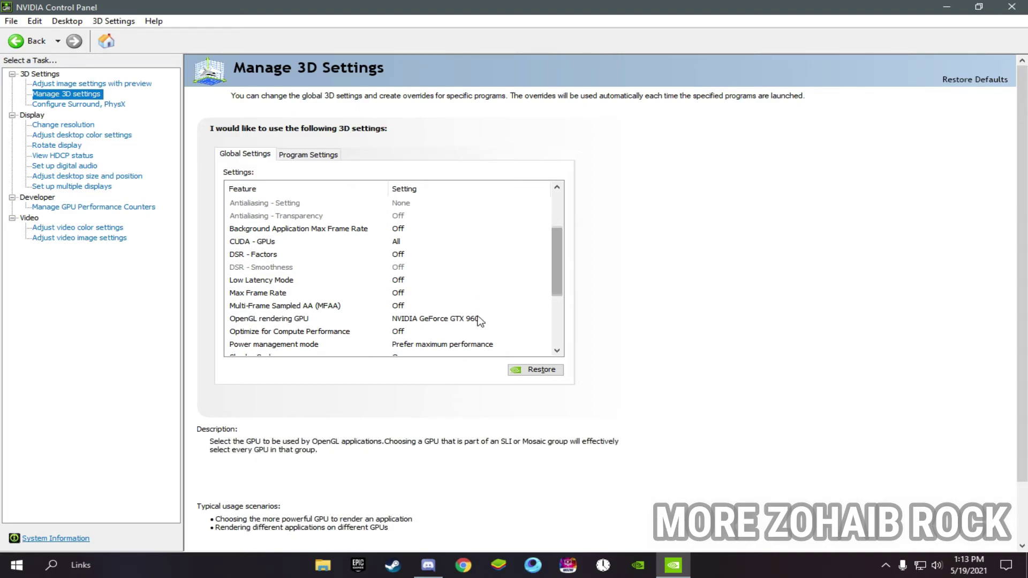
{"action": "left_click", "coordinate": [440, 319]}
{"action": "left_click", "coordinate": [442, 319]}
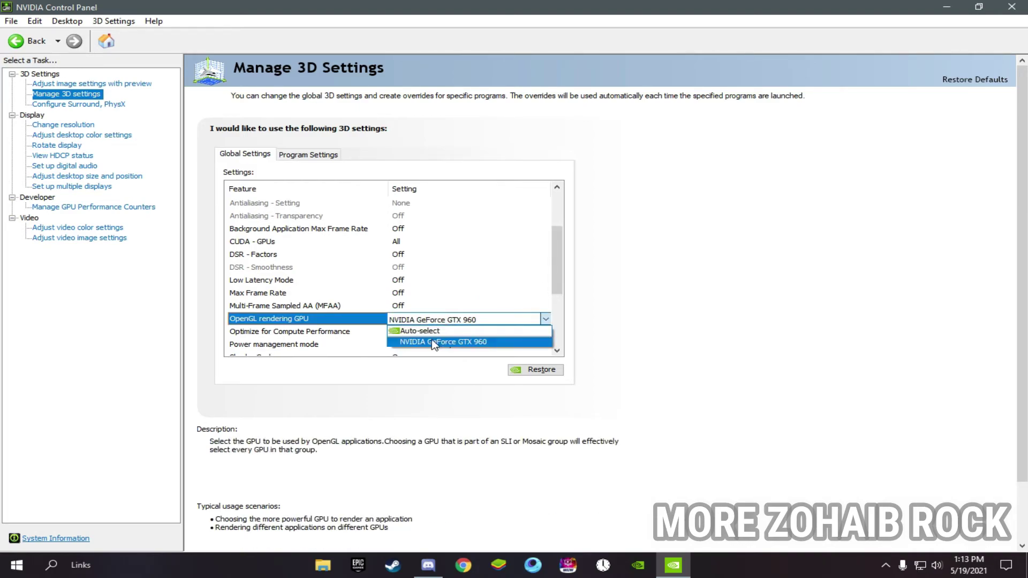
{"action": "left_click", "coordinate": [425, 342]}
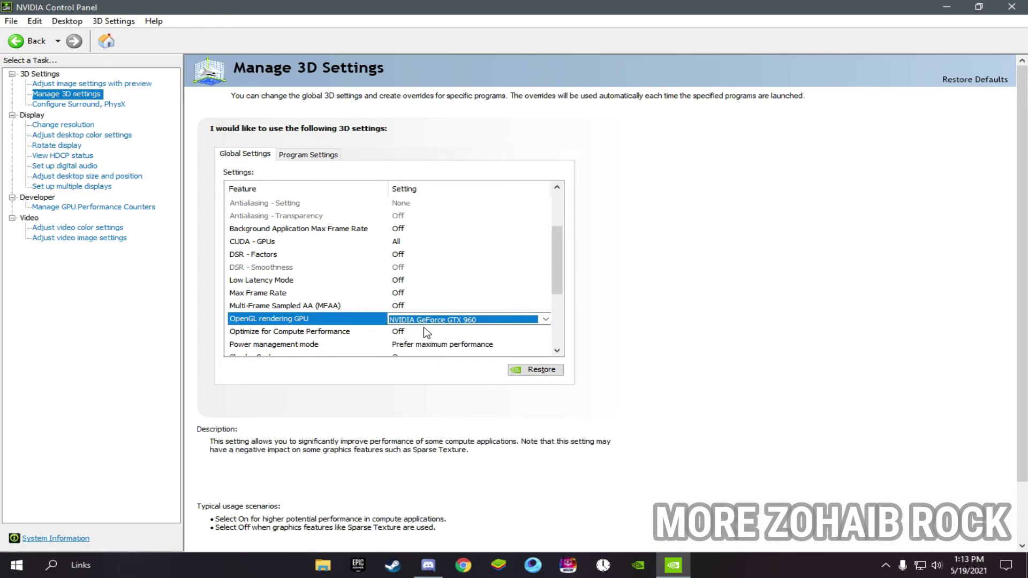
{"action": "left_click_drag", "start_coordinate": [555, 270], "coordinate": [561, 230]}
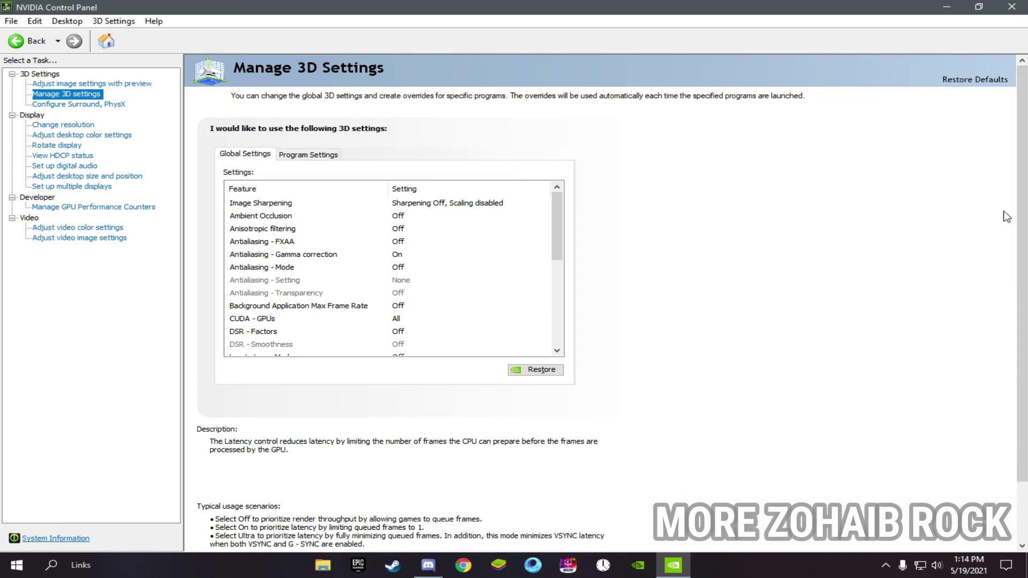
{"action": "left_click", "coordinate": [1011, 7]}
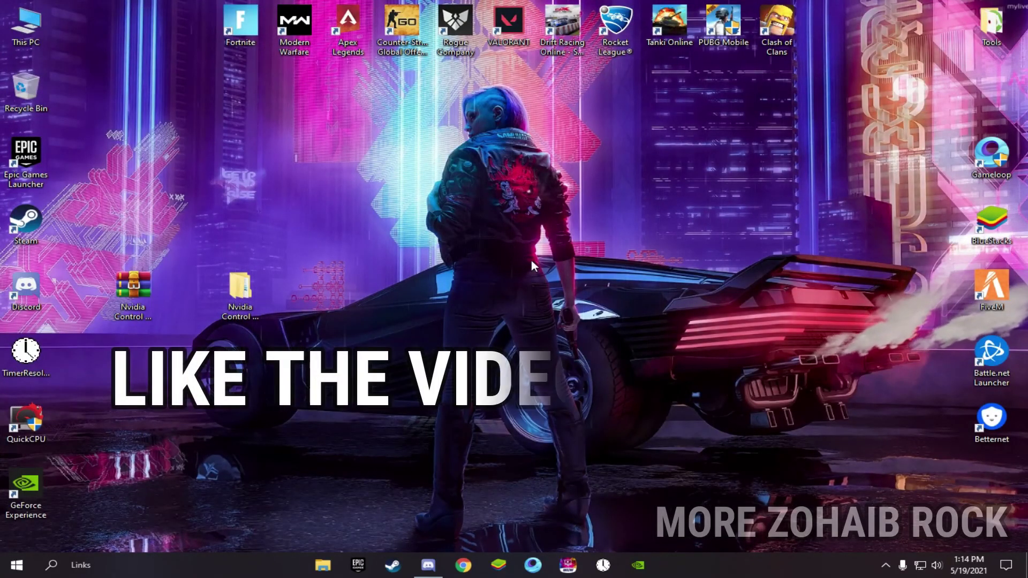